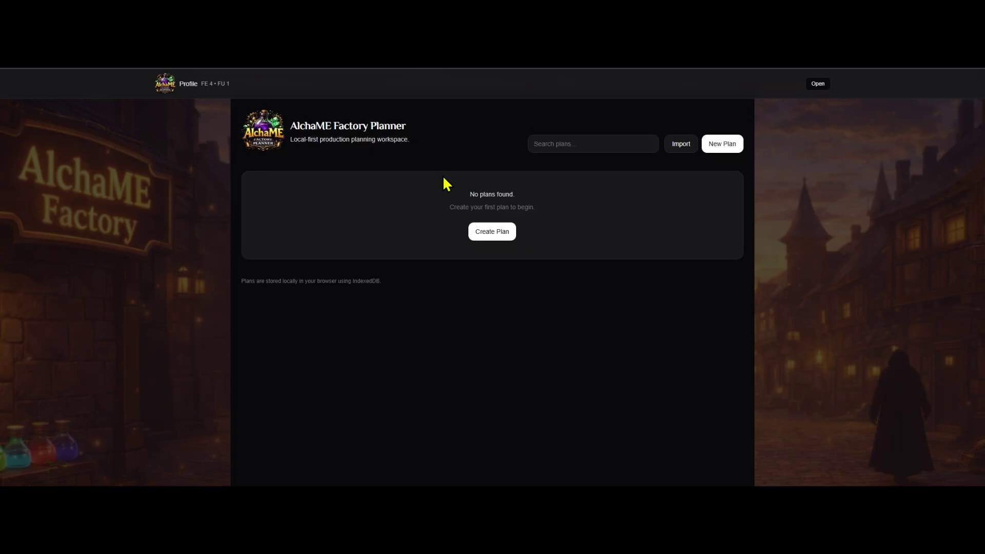
Step: Review the skill levels in the global profile, and close the profile
click(815, 83)
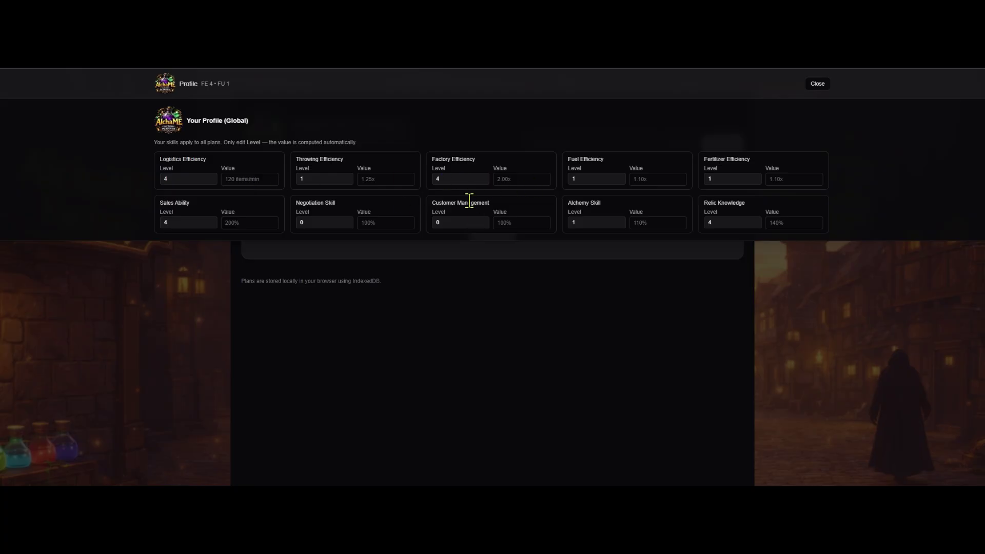
mouse_move(468, 201)
click(817, 84)
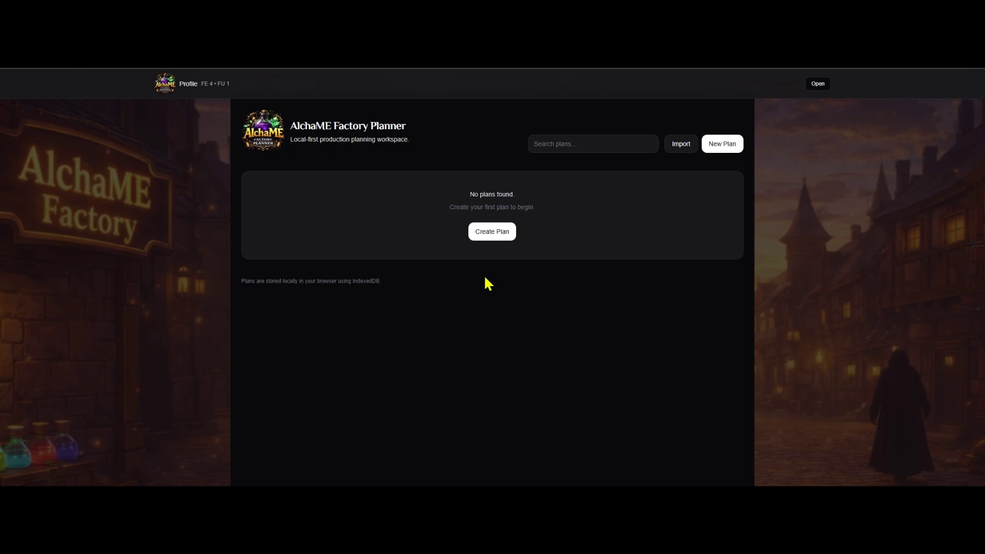
Step: Create a new plan and rename it "1.2 Jupiter Per Minute - 6 Shapers"
click(480, 226)
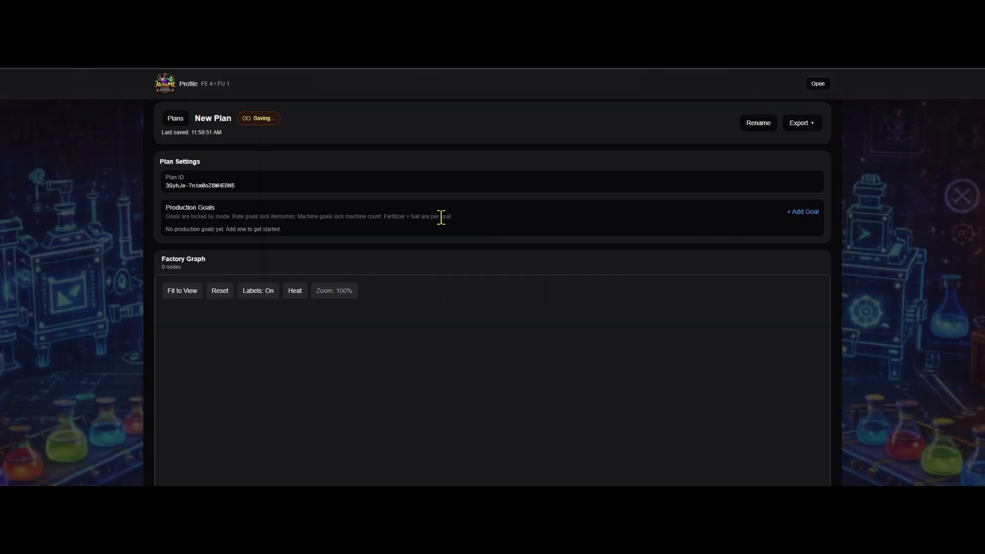
scroll(455, 241, down, 5)
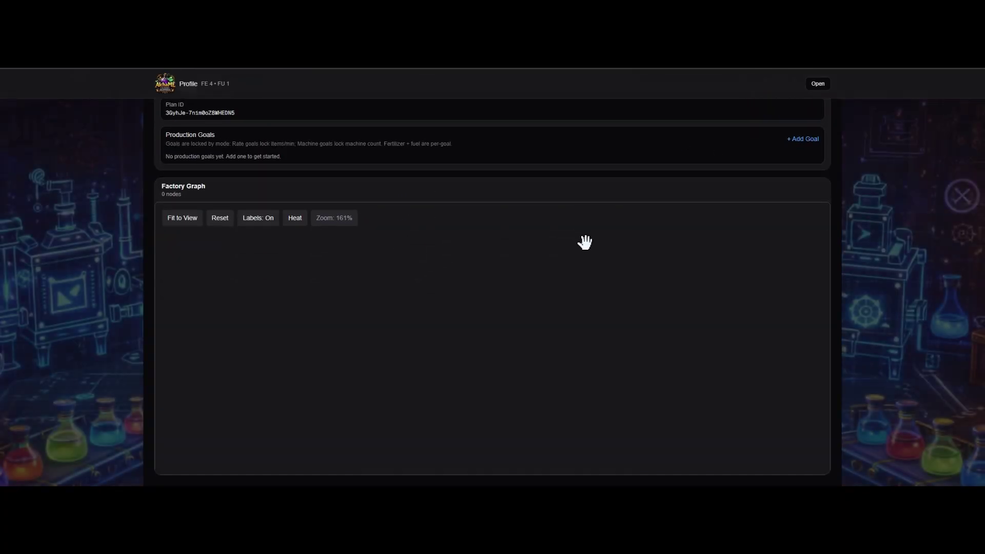
scroll(846, 200, up, 2)
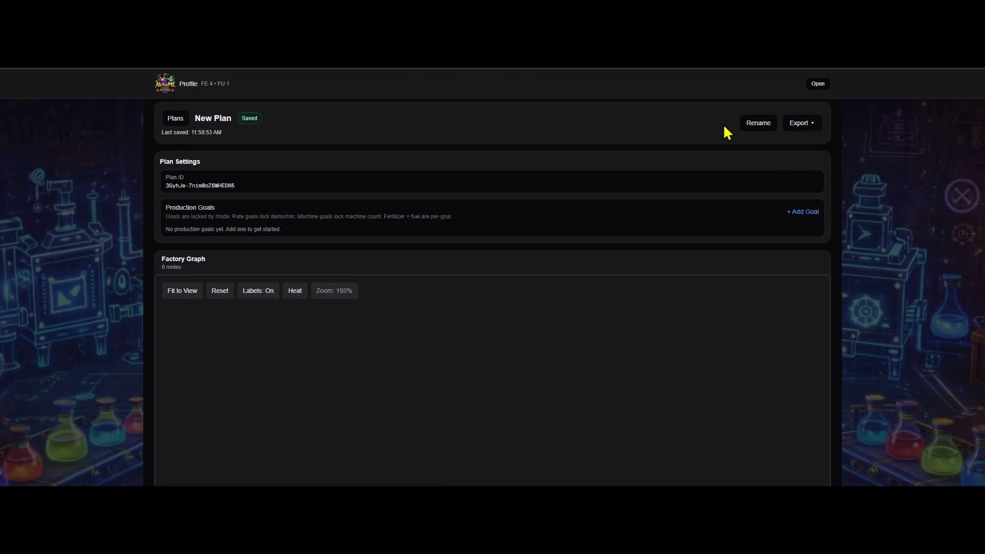
click(761, 129)
click(454, 95)
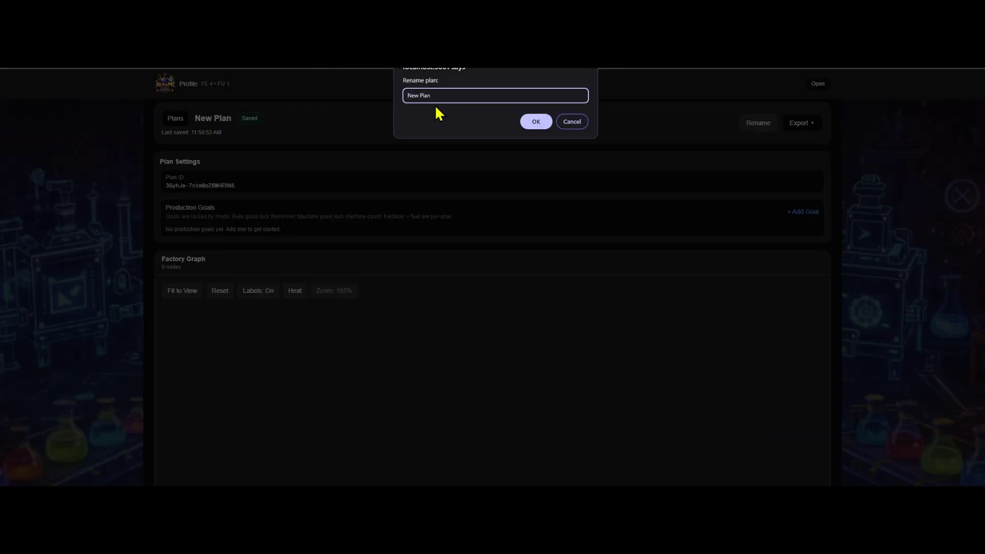
key(ctrl+a)
text(1.2 Jupe)
key(BackSpace)
text(iter Per Minute - 6 Shape)
click(535, 122)
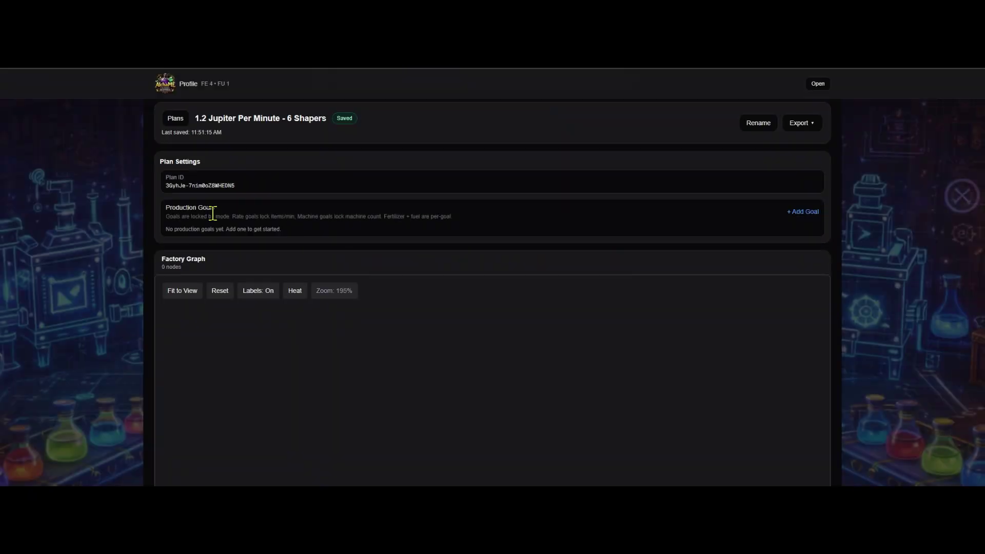
Step: Start a new production goal with the Jupiter (relic) recipe
click(800, 212)
scroll(890, 218, down, 3)
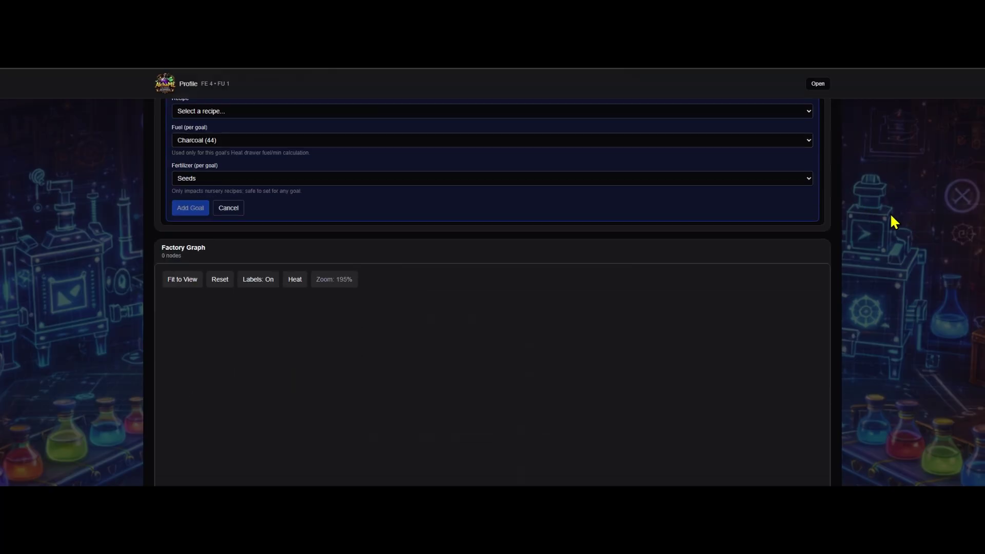
scroll(891, 216, up, 2)
click(329, 188)
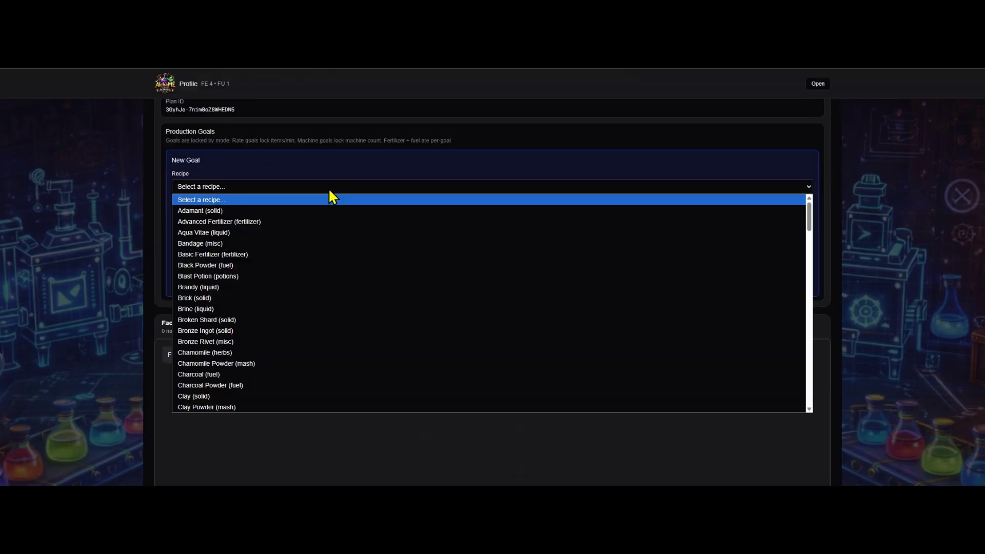
key(j)
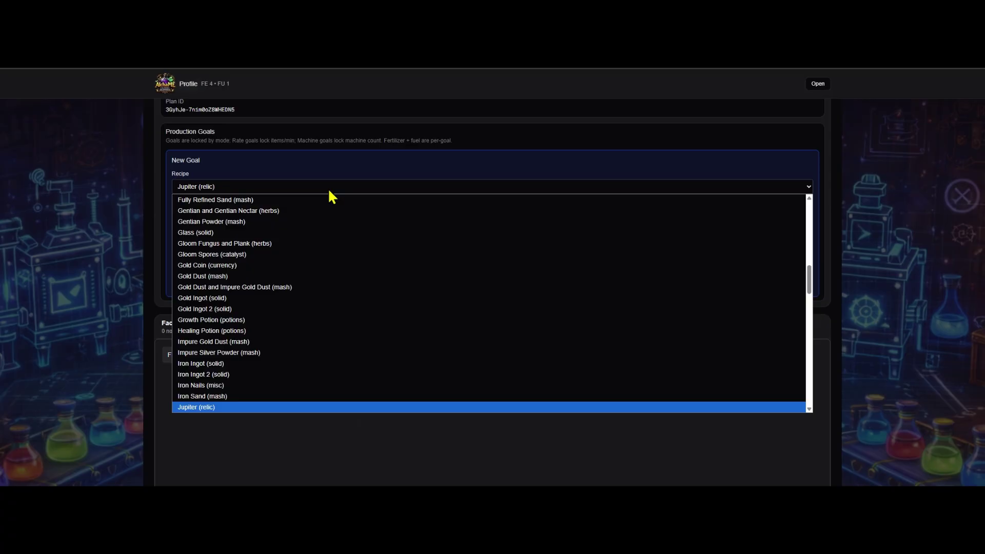
key(Return)
Step: Set the Jupiter goal's fuel to Charcoal Powder (53) and its fertilizer to Advanced Fertilizer
click(234, 216)
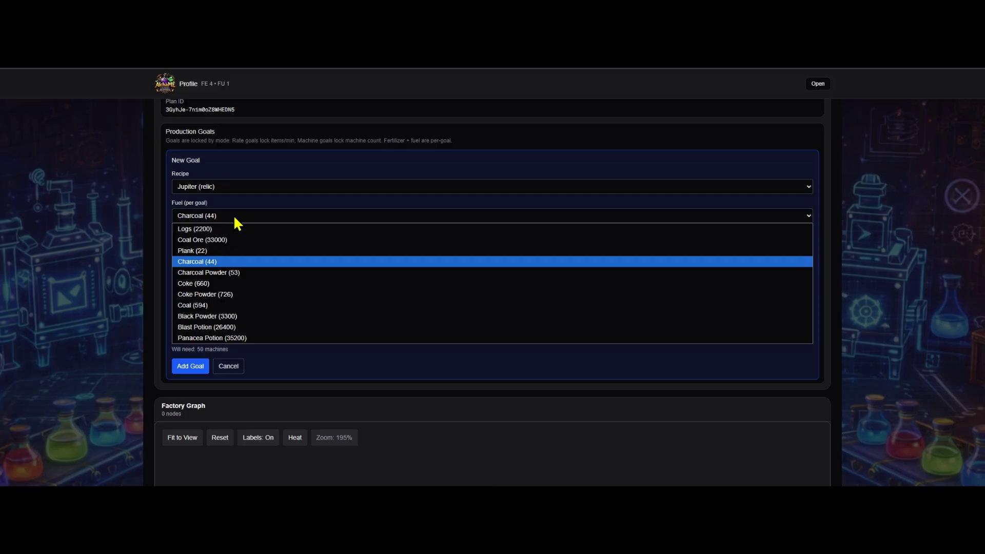
click(173, 275)
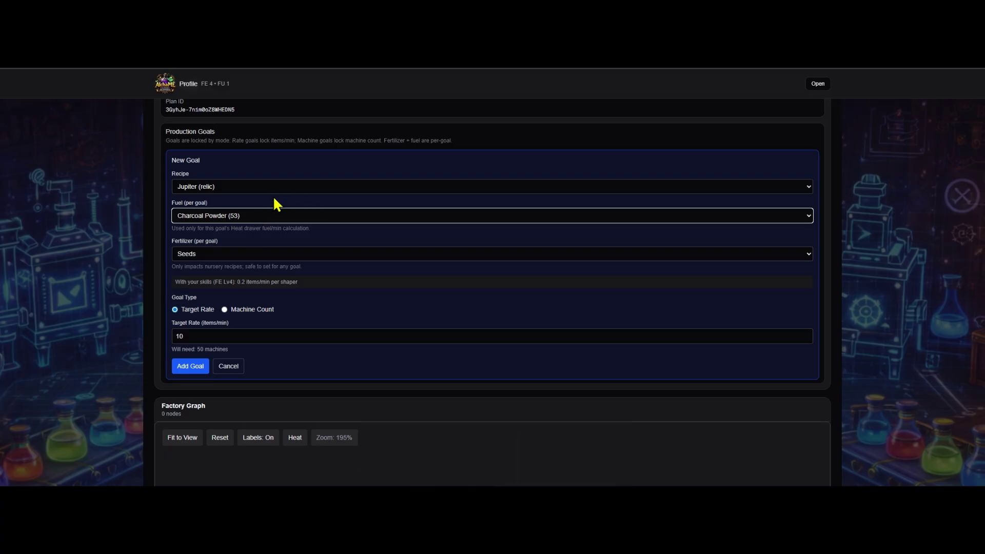
click(229, 257)
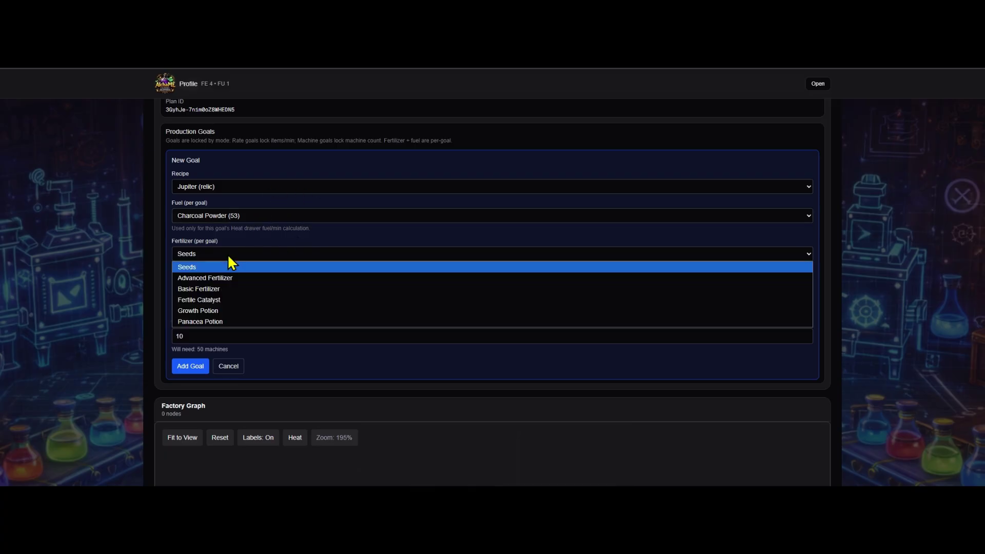
click(260, 278)
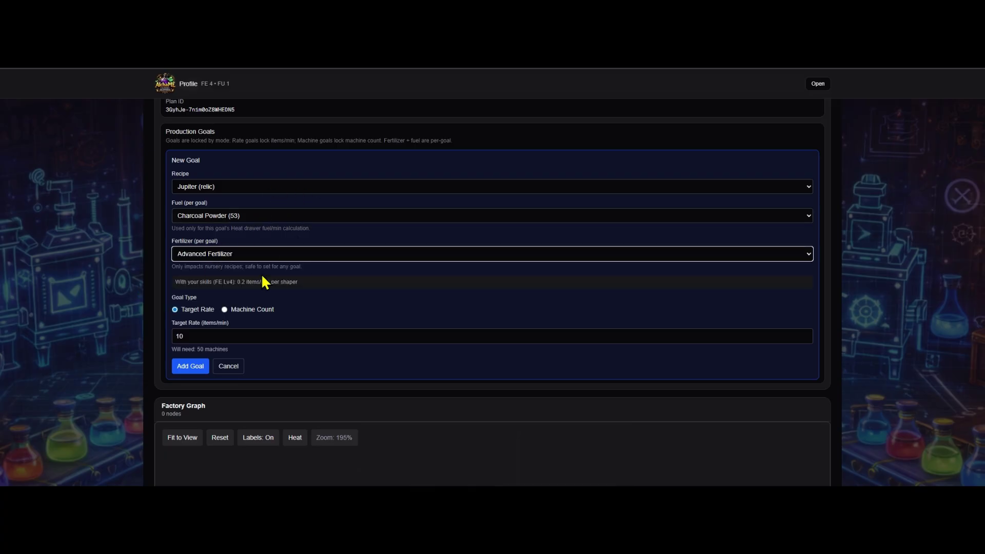
Step: Define the Jupiter goal by machine count with 6 machines and add it to the plan
click(233, 309)
click(229, 336)
key(BackSpace)
text(6)
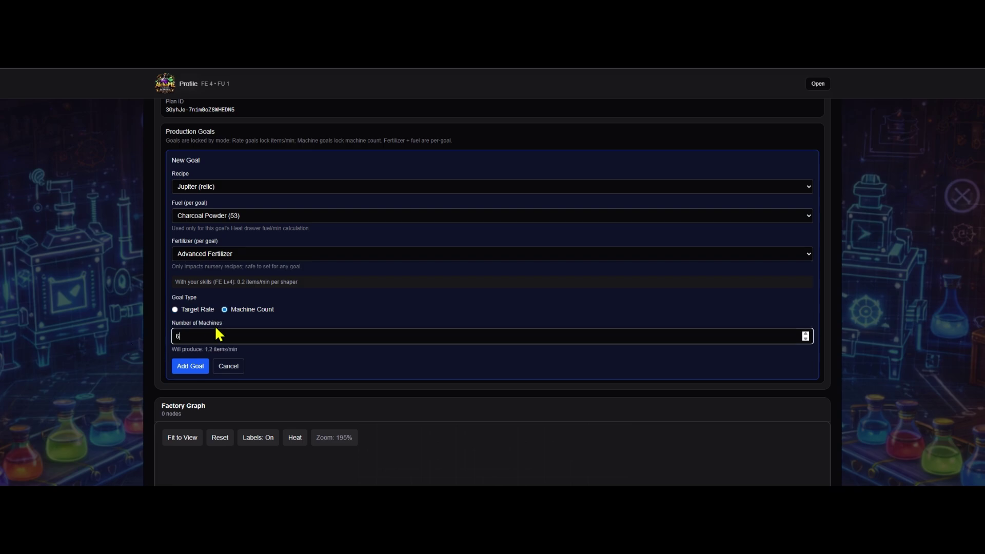
click(191, 366)
Step: Shift the ×72 Processor node in the Jupiter factory graph slightly closer to the Shaper
scroll(879, 259, down, 2)
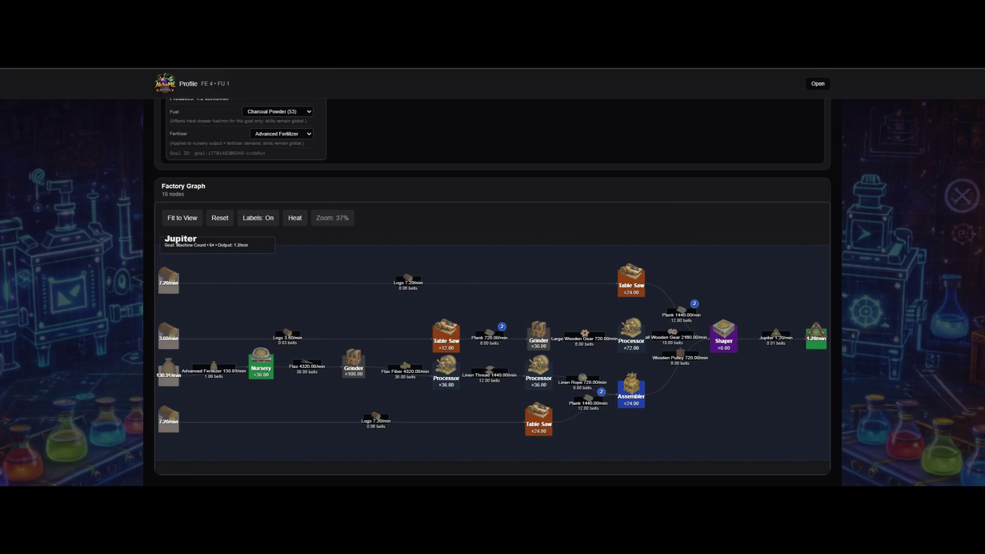
scroll(262, 389, up, 4)
drag(230, 391, 326, 384)
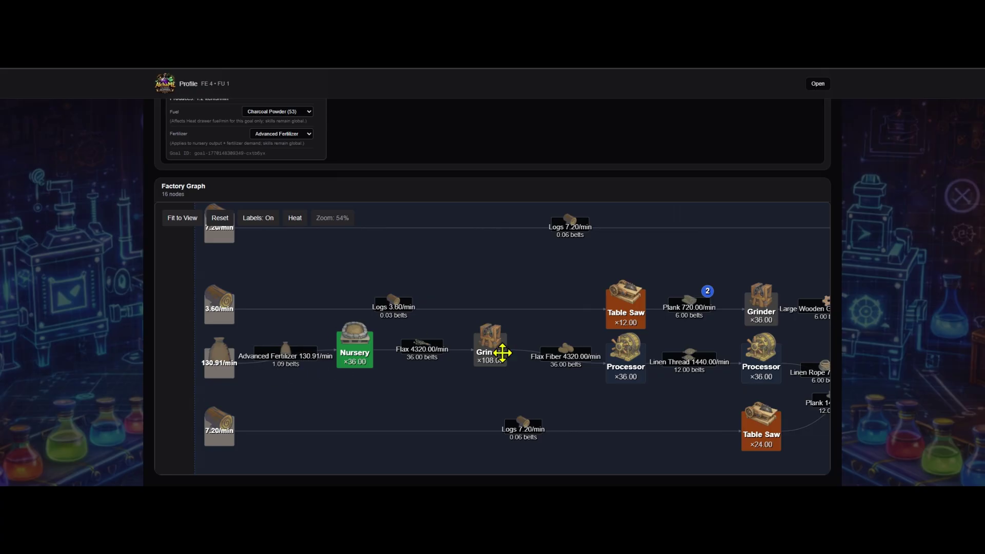
drag(500, 312, 406, 309)
scroll(418, 320, down, 2)
scroll(418, 320, down, 1)
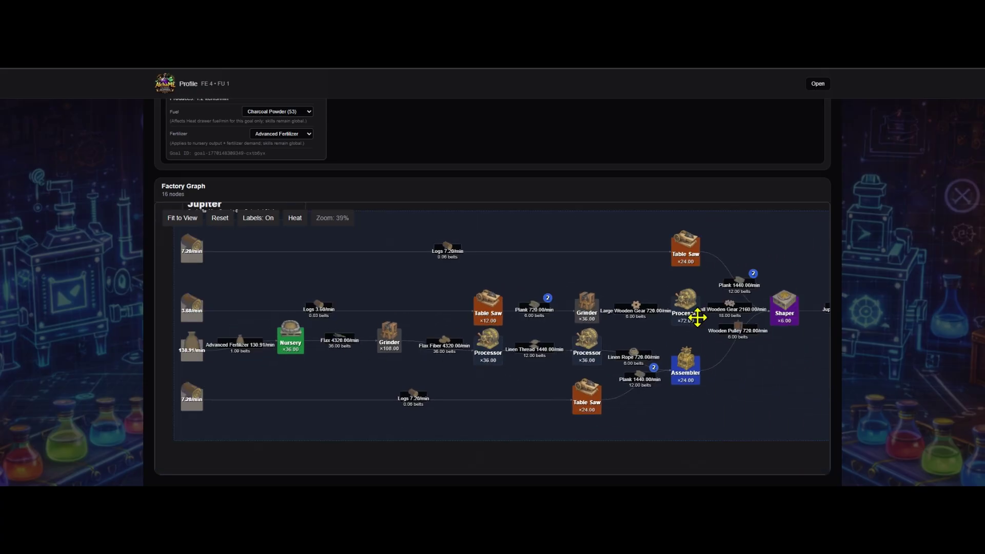
drag(693, 316, 715, 314)
Step: Examine the Jupiter production chain from raw inputs to final output, and fit the whole graph to the view
drag(661, 281, 497, 297)
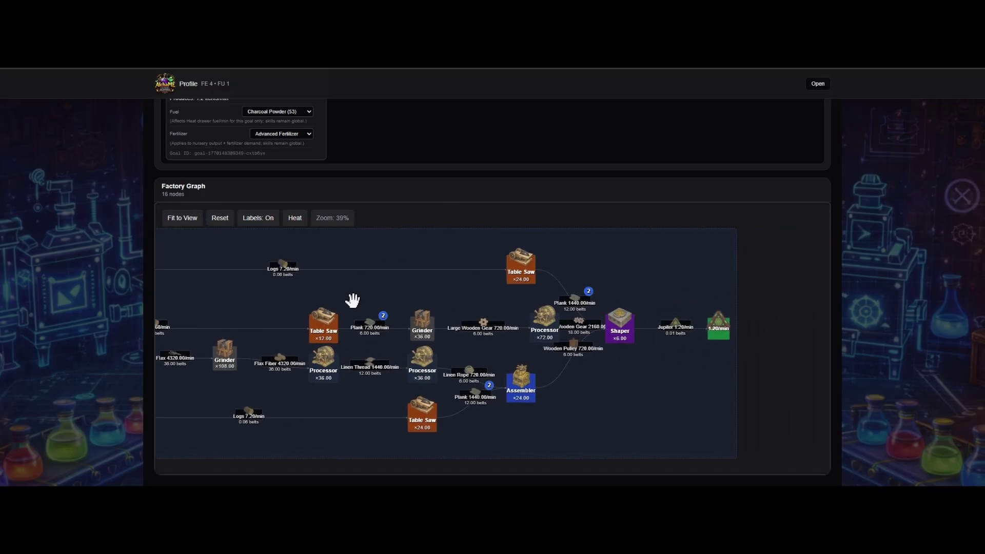
scroll(110, 227, up, 2)
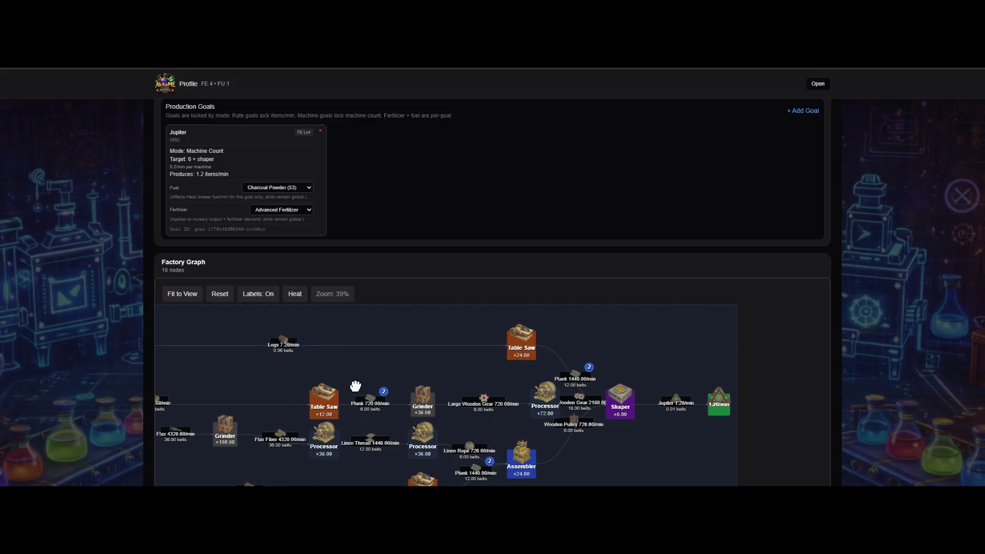
drag(355, 386, 475, 351)
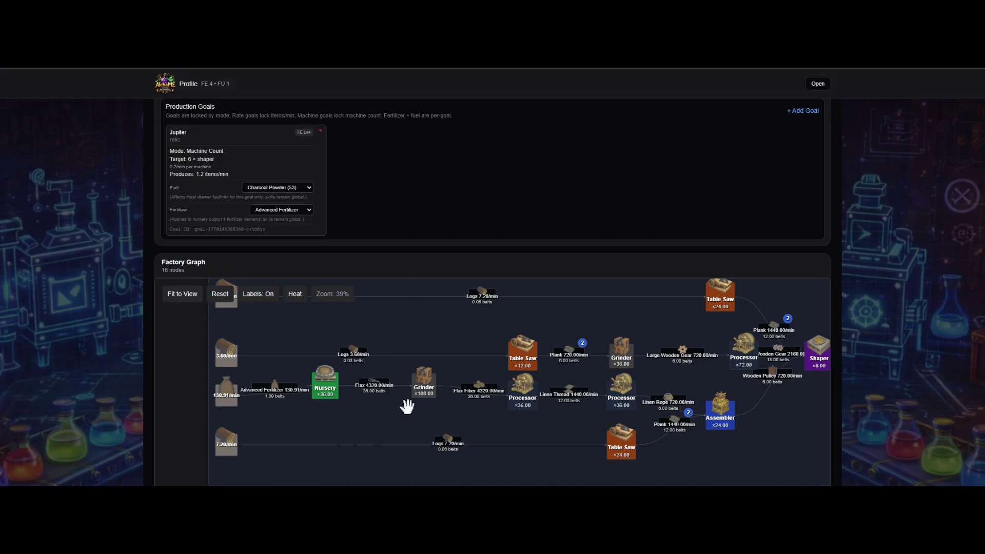
mouse_move(391, 413)
mouse_down()
mouse_move(298, 427)
mouse_move(395, 402)
mouse_move(364, 406)
mouse_move(386, 407)
mouse_up()
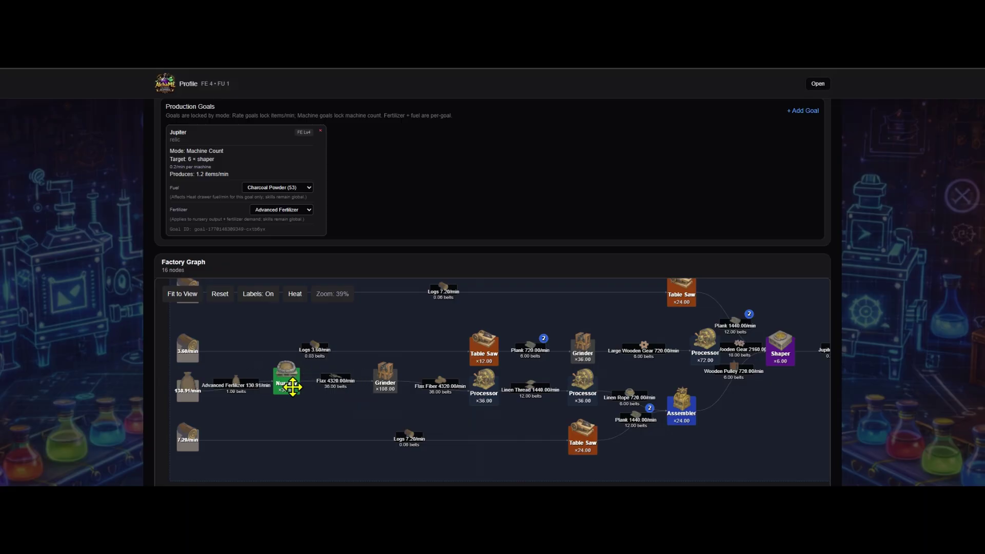
drag(291, 408, 308, 405)
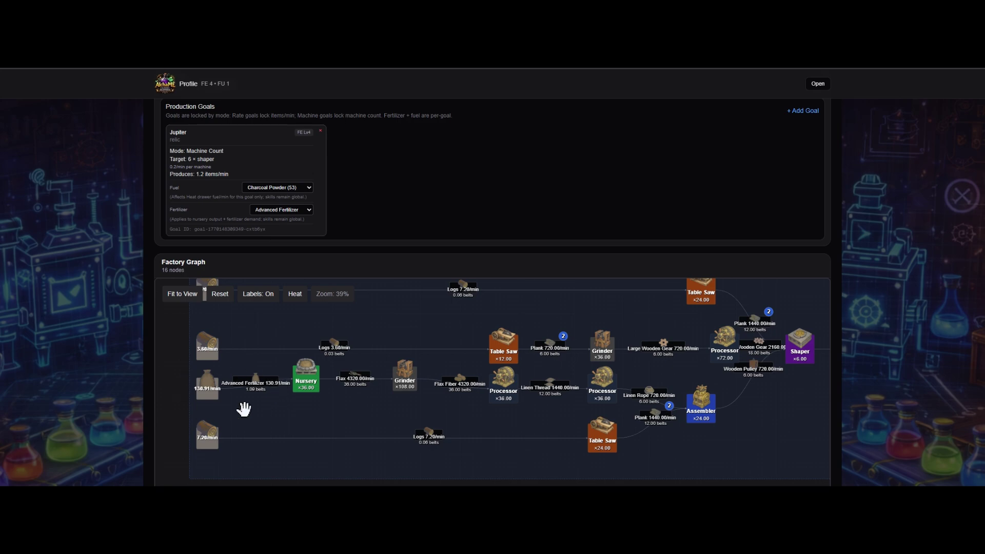
click(182, 295)
scroll(895, 217, down, 2)
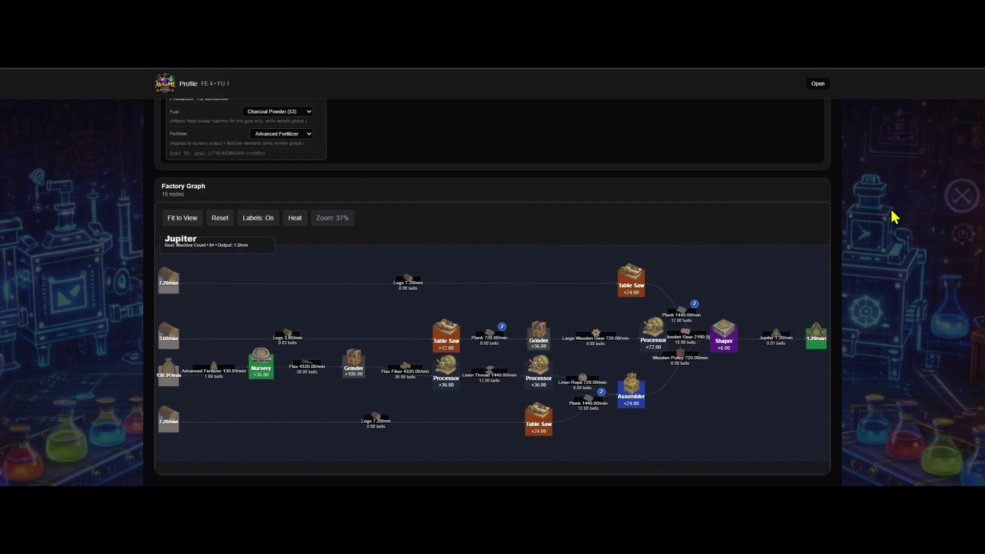
Step: Start a second production goal with the Advanced Fertilizer (fertilizer) recipe
scroll(895, 217, up, 4)
click(814, 189)
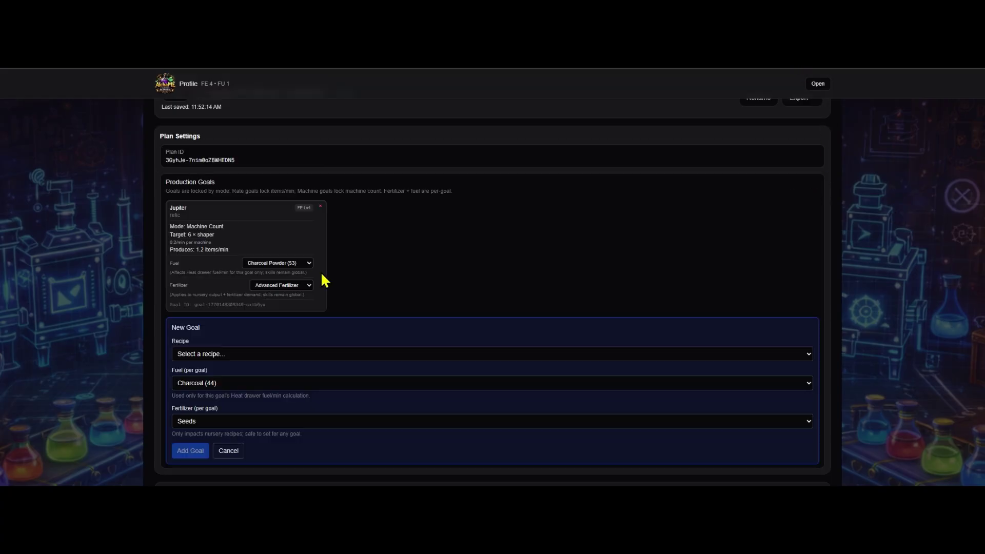
click(302, 354)
key(Down)
key(Down)
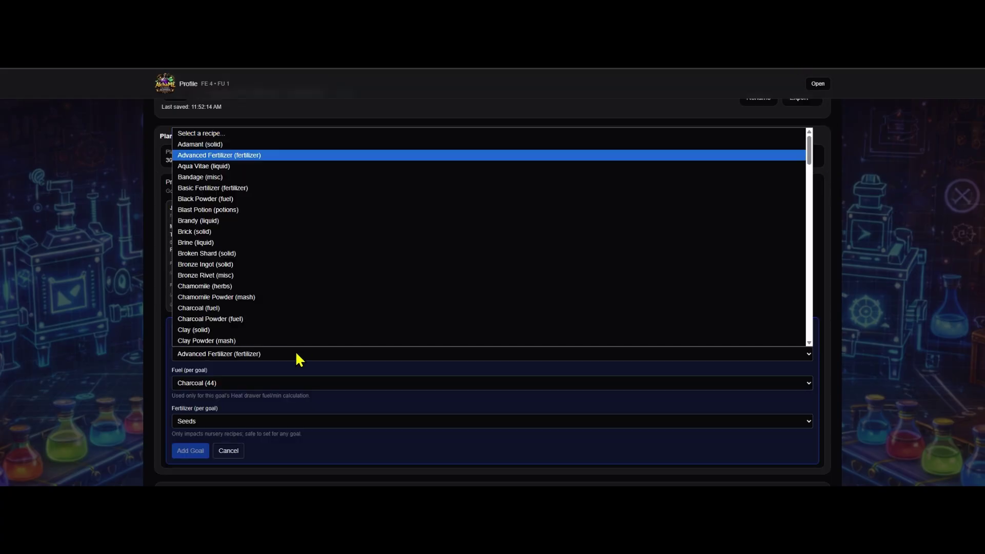
click(271, 158)
scroll(214, 334, down, 3)
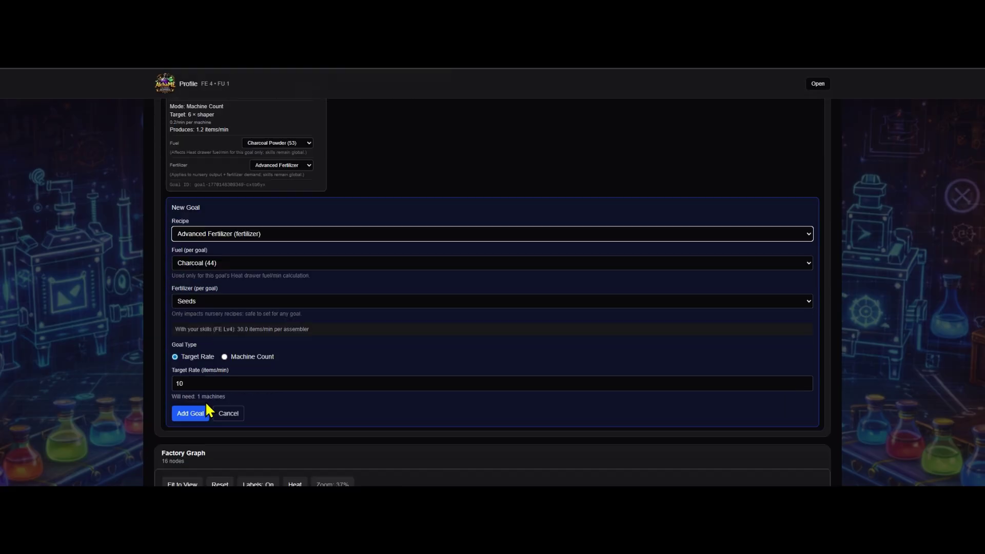
Step: Keep Charcoal (44) as the Advanced Fertilizer goal's fuel and set its fertilizer to Basic Fertilizer
click(215, 234)
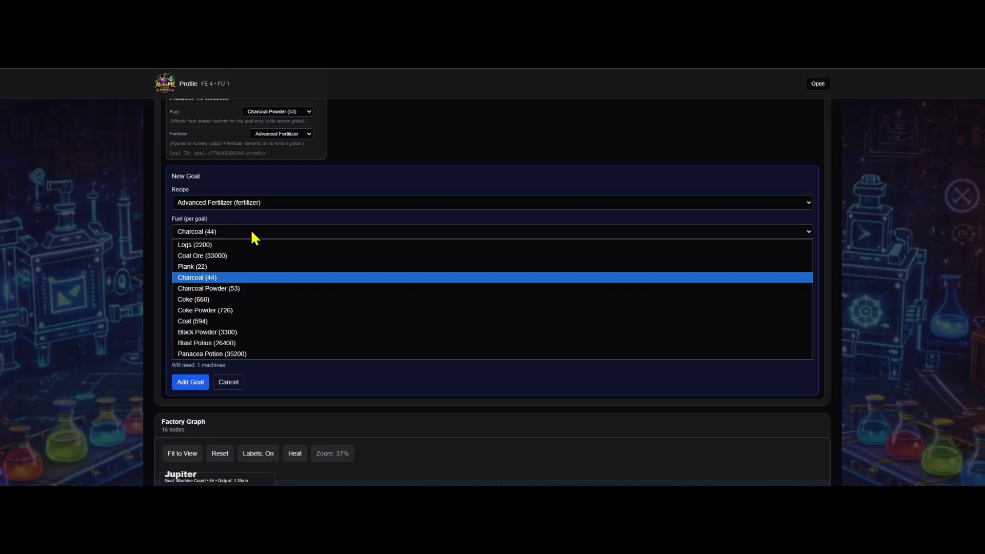
click(225, 277)
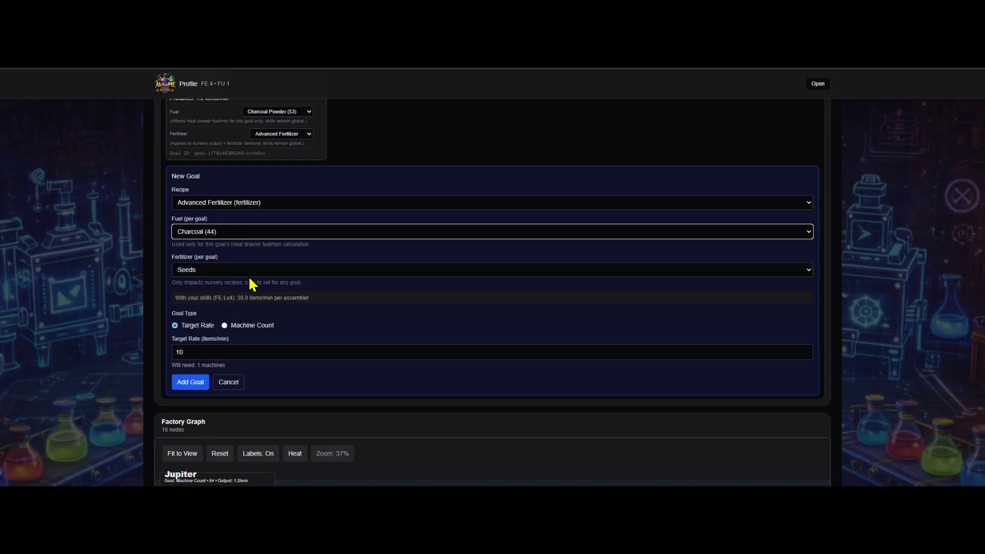
click(211, 272)
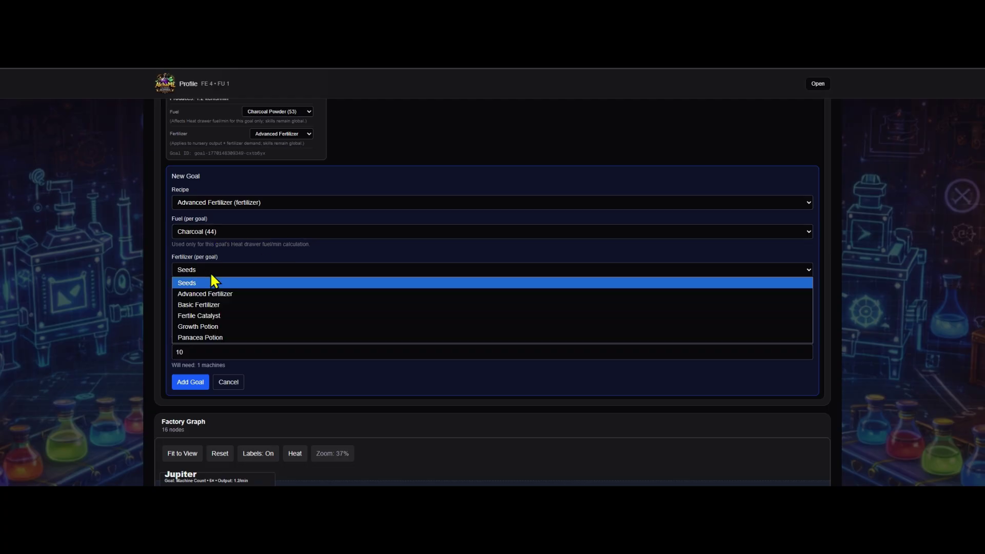
click(223, 304)
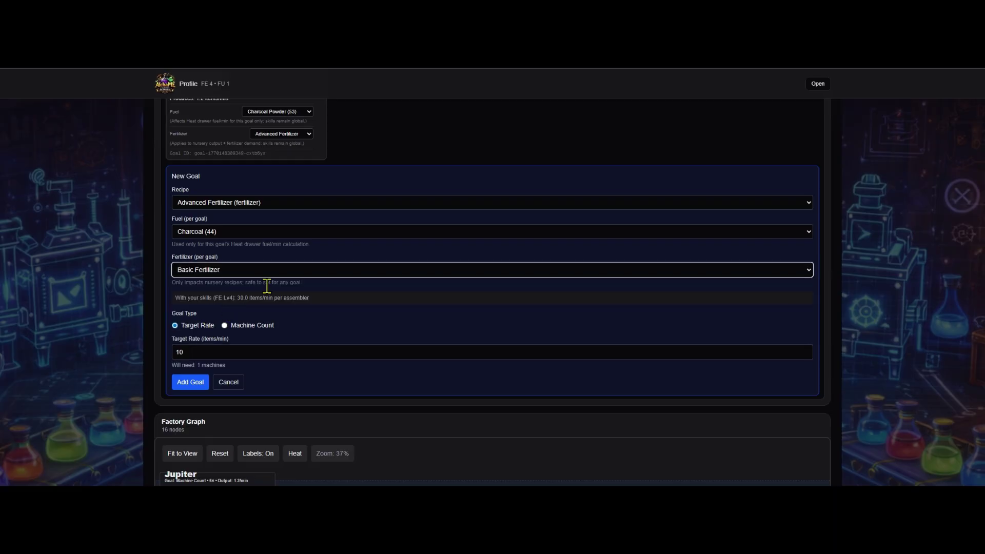
Step: Set the Advanced Fertilizer goal's target rate to 130.91 items/min and add the goal to the plan
scroll(374, 232, down, 2)
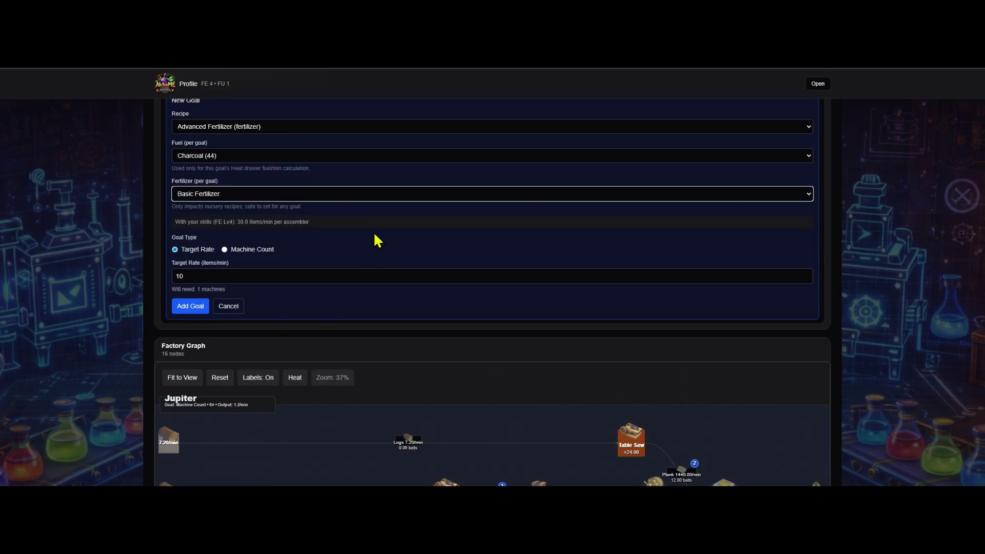
scroll(304, 273, up, 2)
click(205, 351)
key(ctrl+a)
text(130.91)
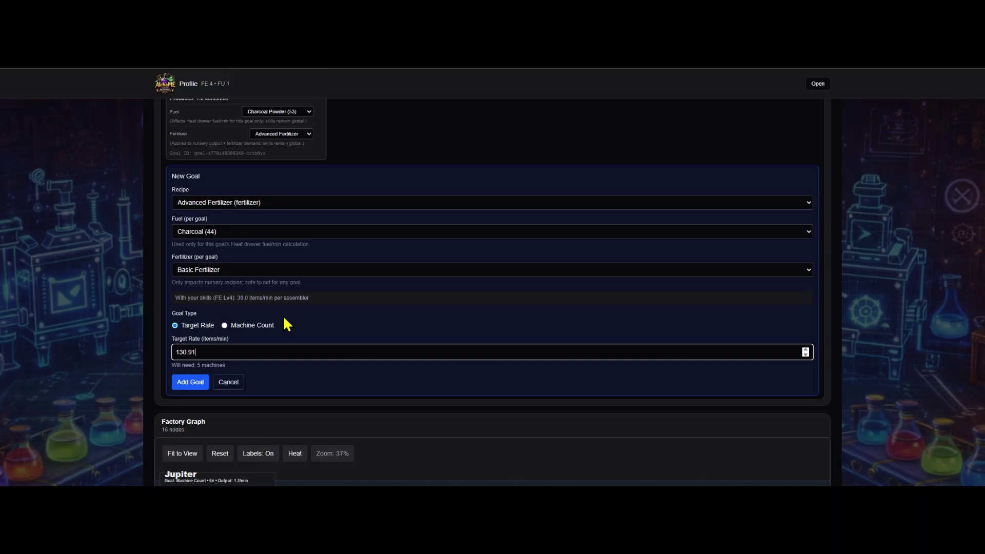
click(195, 384)
Step: Move the Advanced Fertilizer group in the factory graph below the Jupiter group so the two no longer overlap
drag(801, 312, 806, 254)
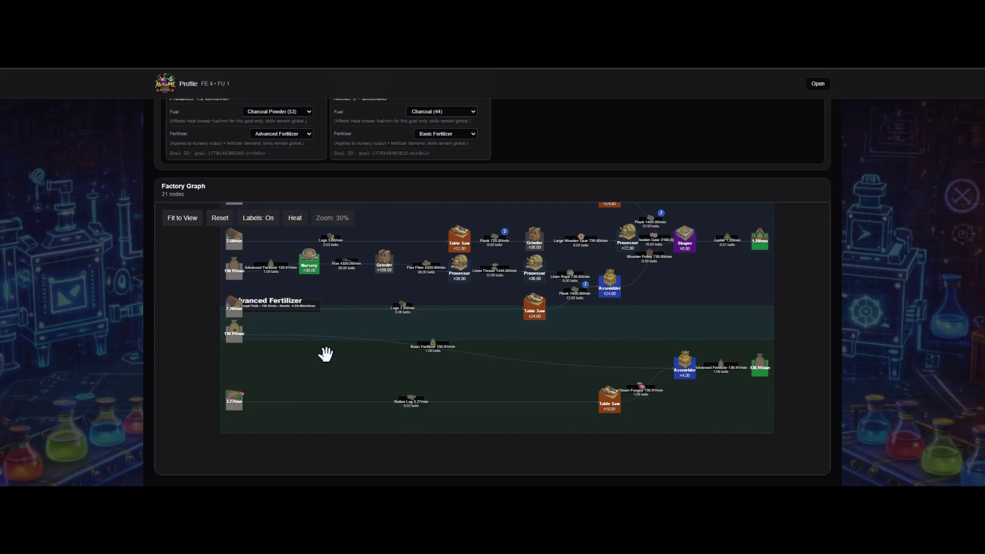
click(263, 306)
drag(262, 306, 238, 363)
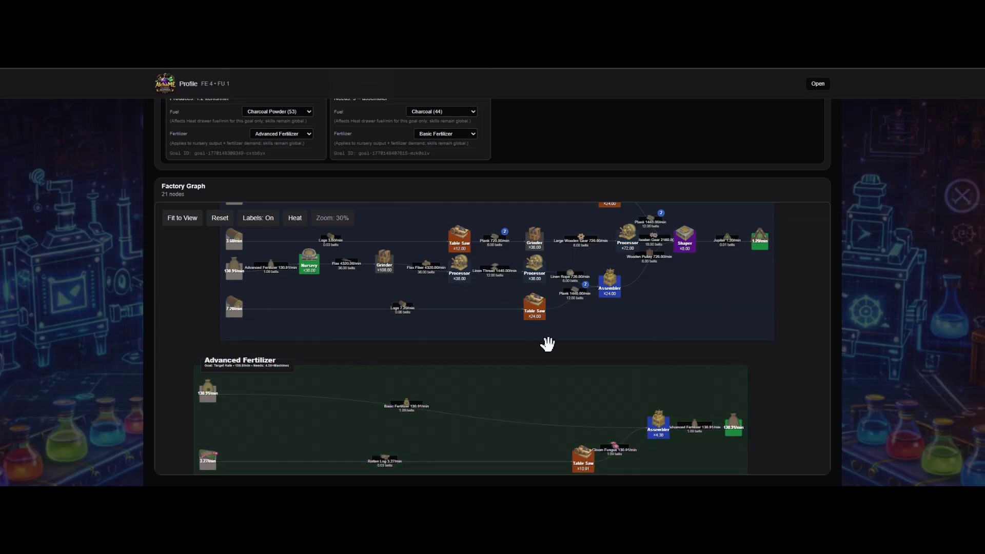
Step: Move the Table Saw, Assembler and output nodes of the Advanced Fertilizer group closer to its inputs to compact the chain
scroll(786, 310, down, 2)
scroll(784, 328, up, 2)
drag(780, 349, 778, 292)
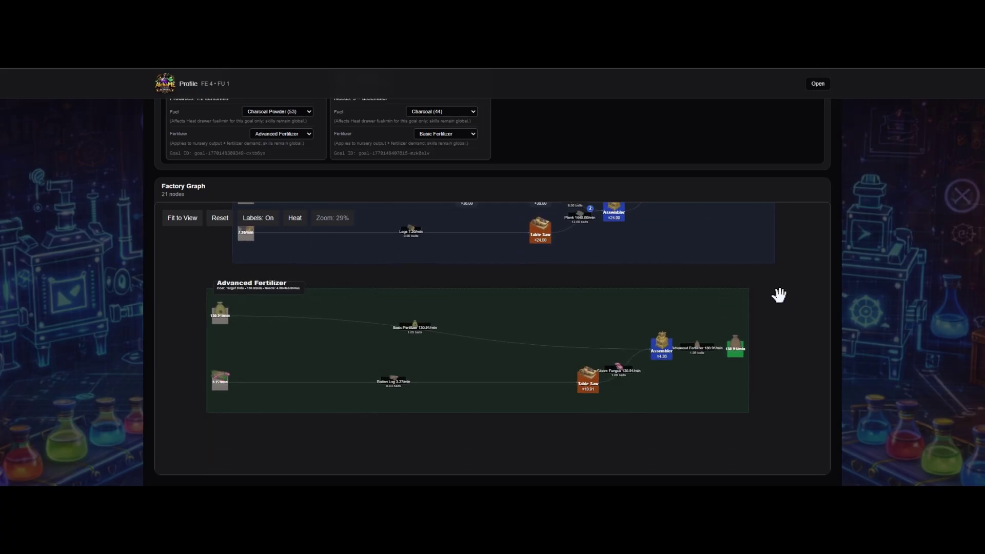
drag(587, 382, 301, 382)
drag(662, 346, 402, 347)
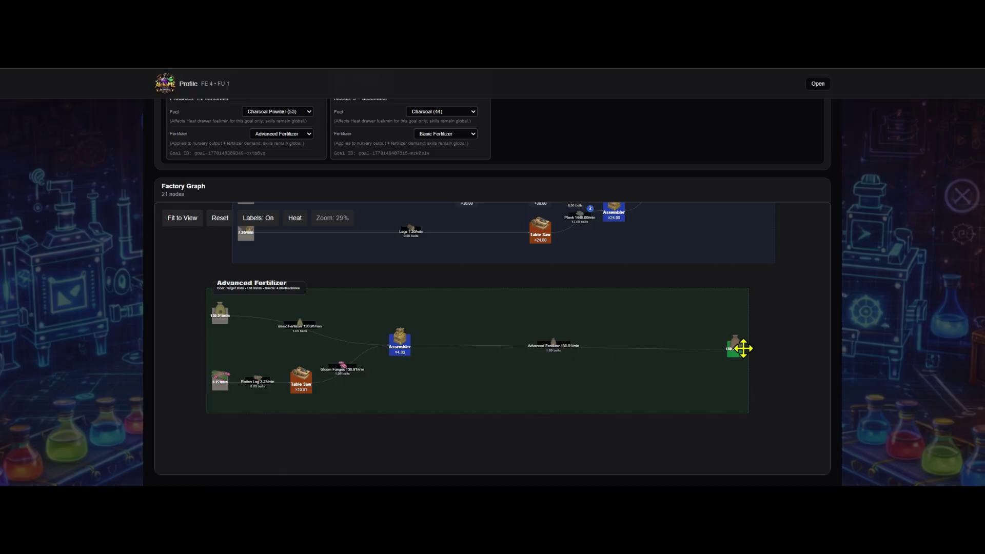
drag(736, 346, 488, 339)
Step: Move the compacted Advanced Fertilizer group beside the input side of the Jupiter group and fit the graph to view
drag(608, 311, 767, 363)
drag(501, 341, 231, 205)
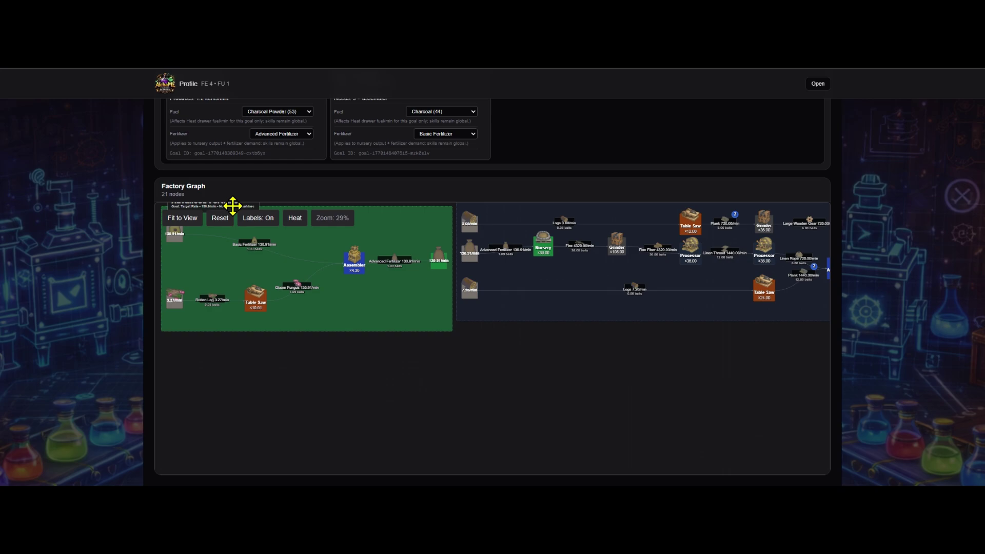
click(188, 218)
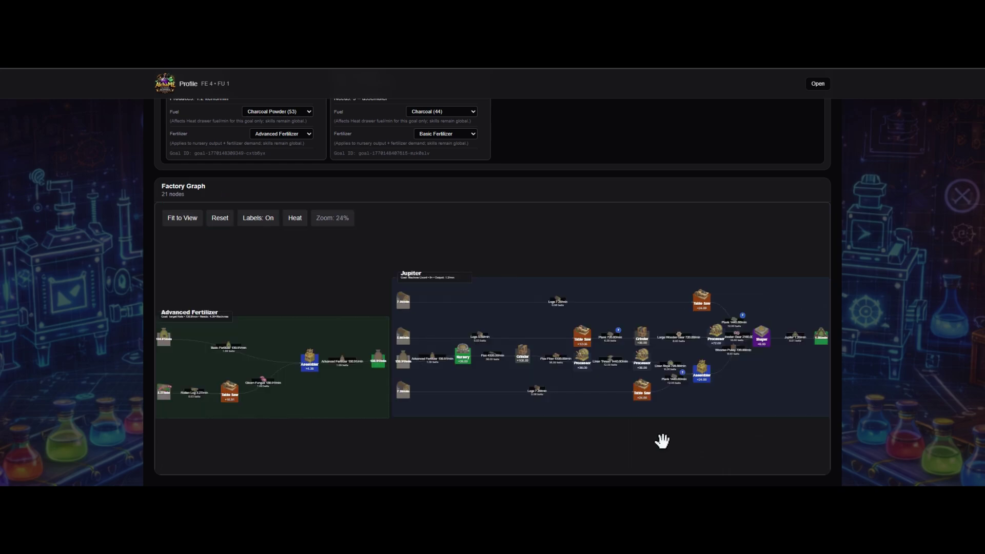
drag(425, 446, 510, 438)
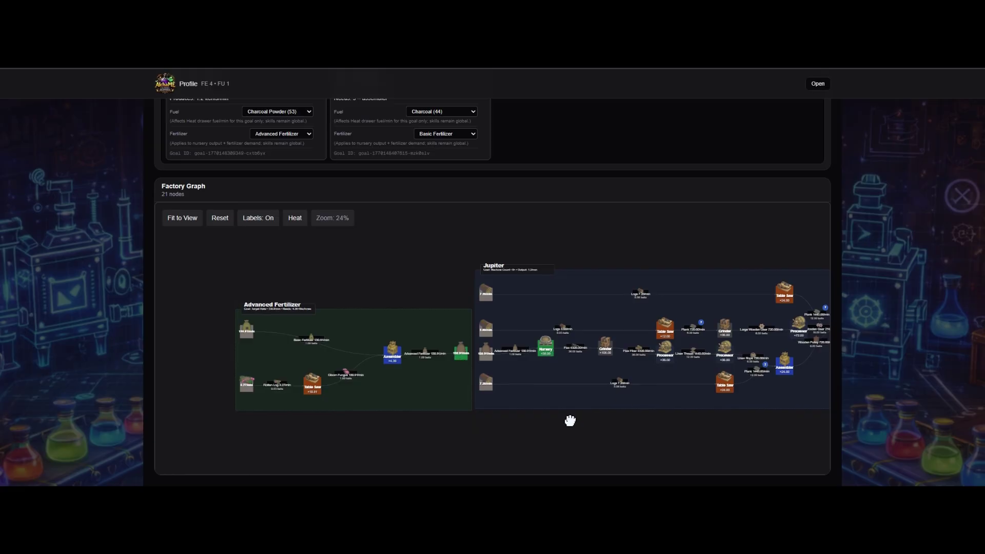
drag(595, 420, 374, 437)
drag(270, 423, 508, 418)
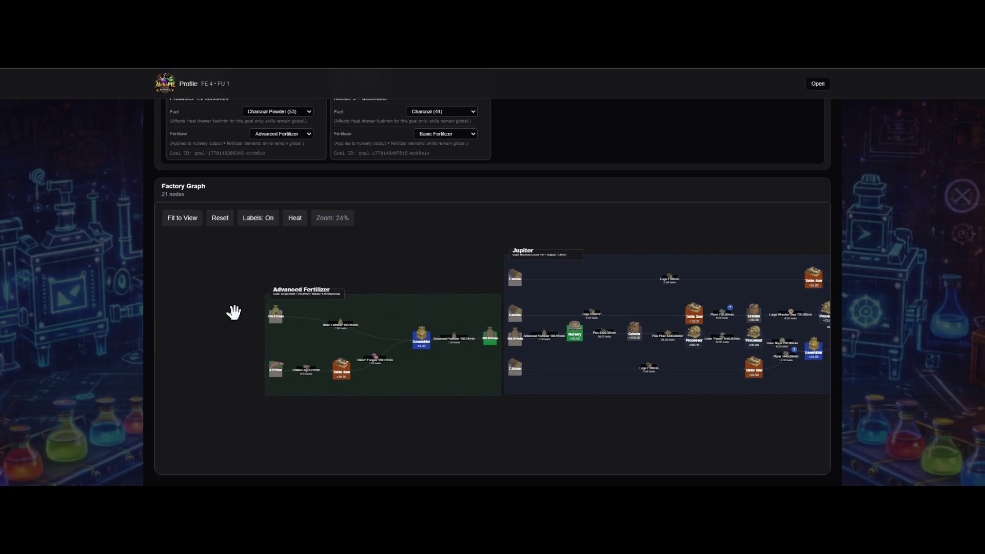
Step: Start a third production goal with the Basic Fertilizer (fertilizer) recipe
scroll(231, 313, up, 3)
scroll(734, 167, up, 3)
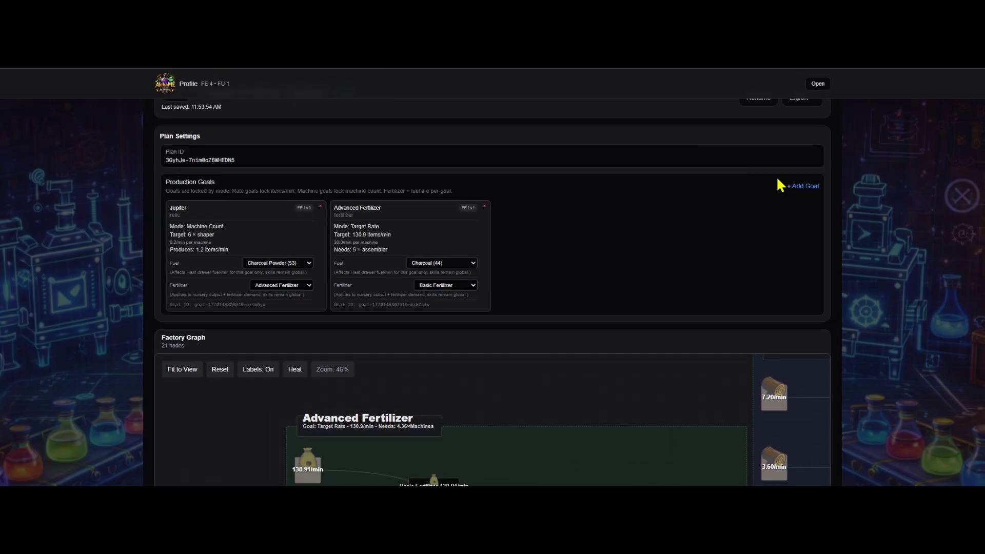
click(808, 187)
click(316, 354)
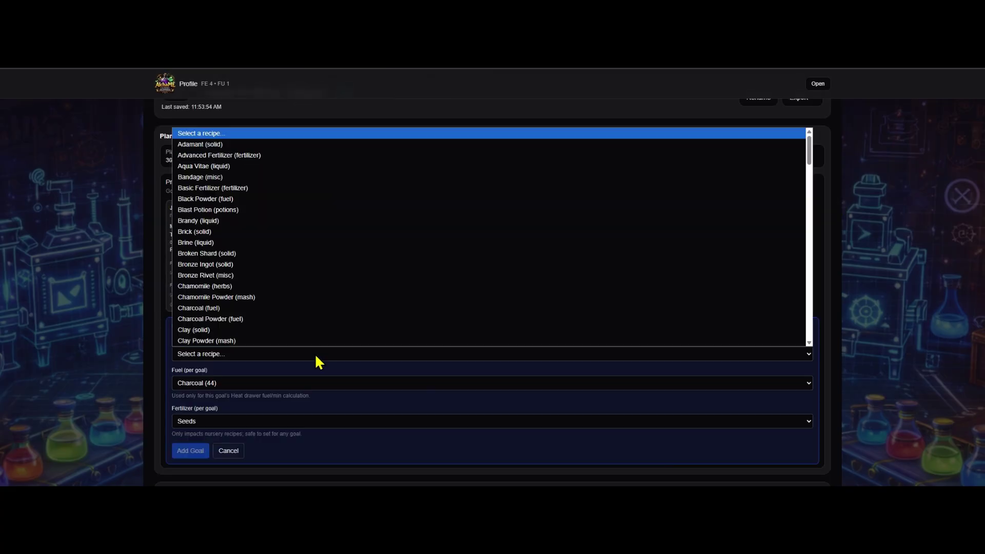
key(Down)
key(Down)
key(Down)
key(Down)
key(Down)
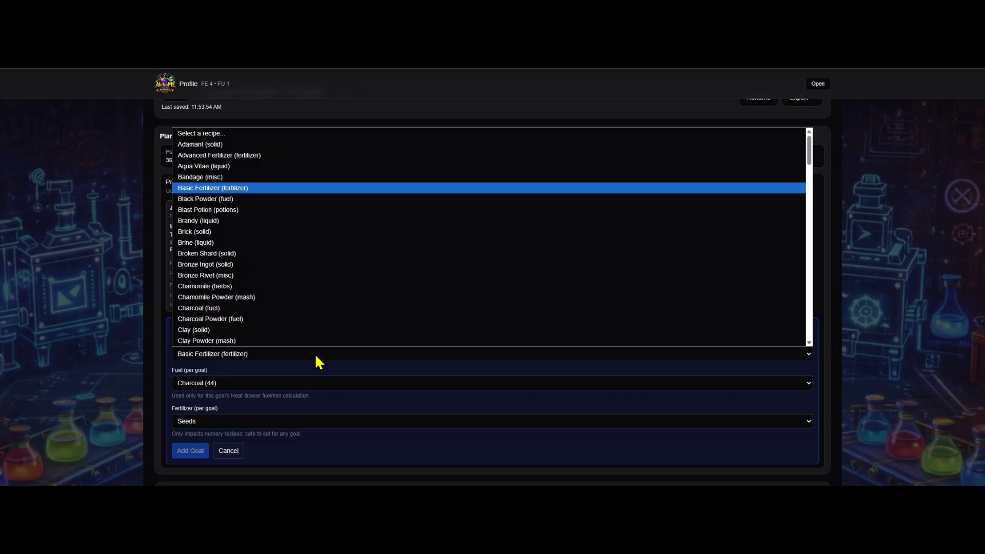
click(204, 187)
Step: Set the Basic Fertilizer goal's fuel to Coke Powder (726) and its fertilizer to Basic Fertilizer
scroll(169, 362, down, 3)
click(207, 231)
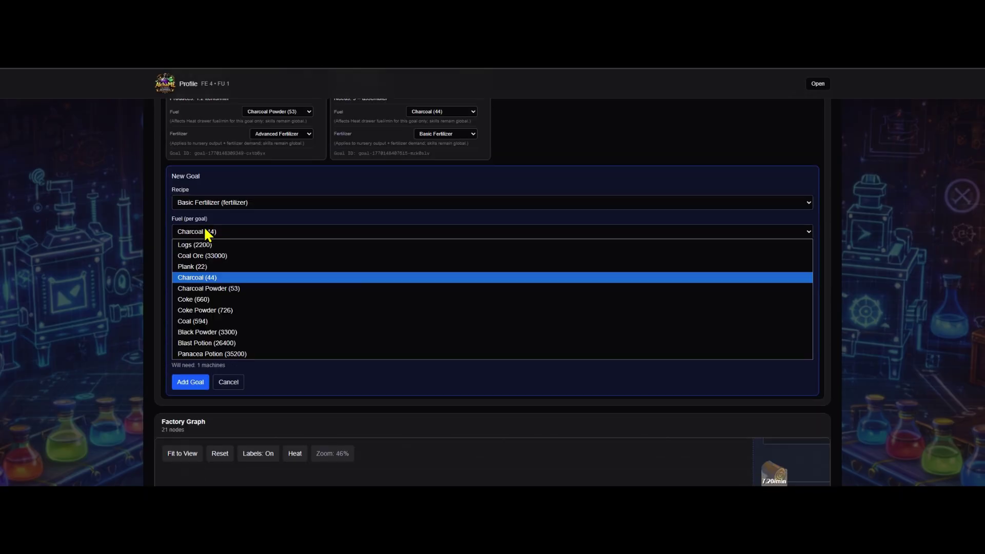
click(239, 310)
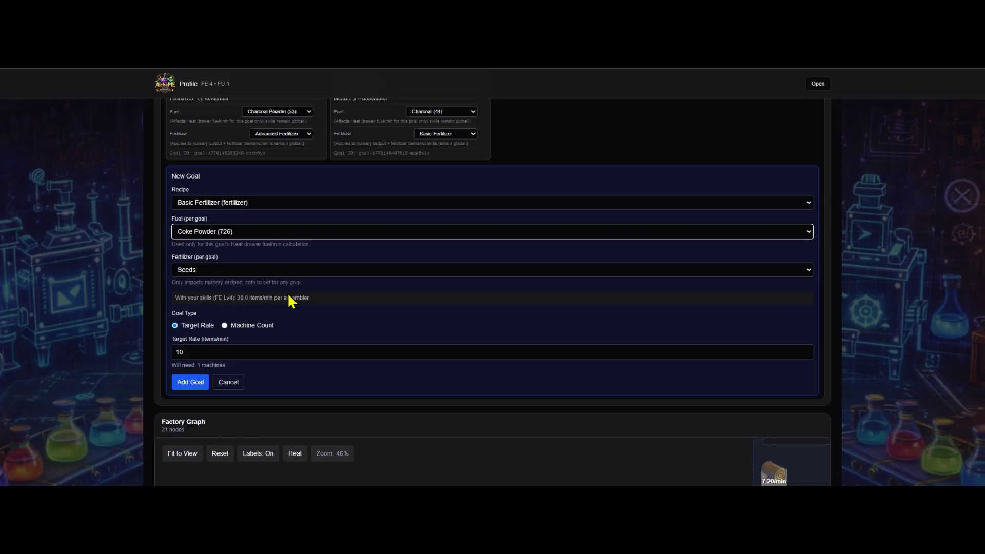
scroll(263, 292, down, 2)
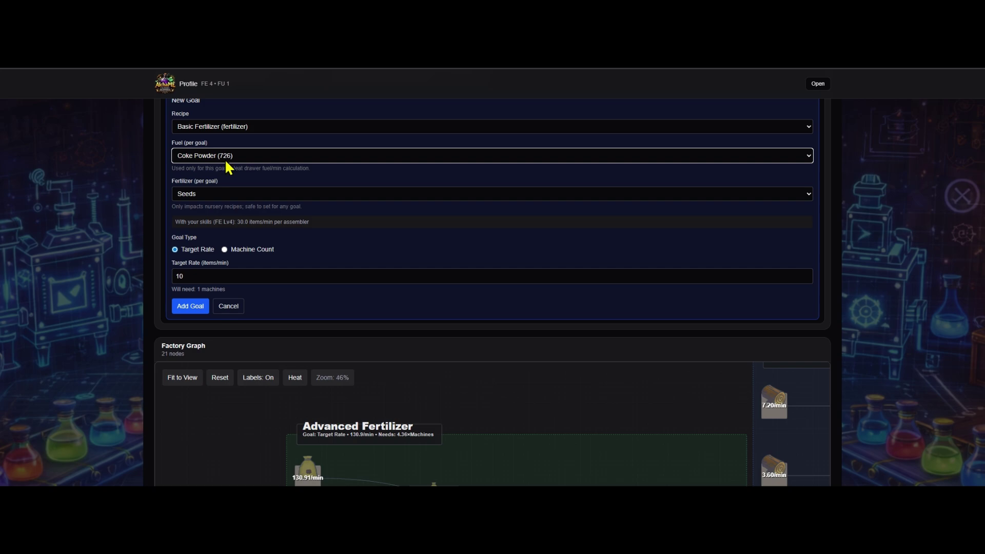
click(215, 194)
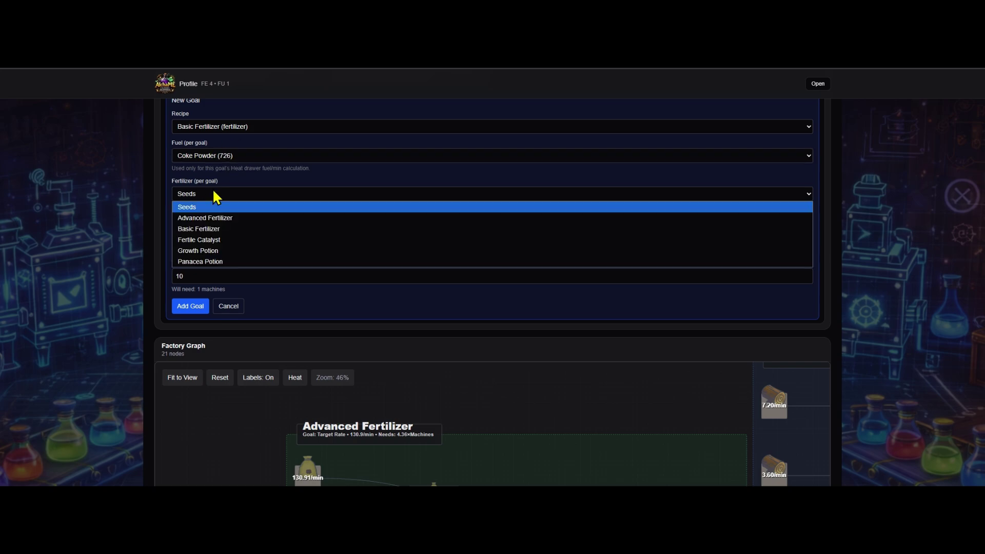
click(235, 229)
scroll(239, 231, up, 2)
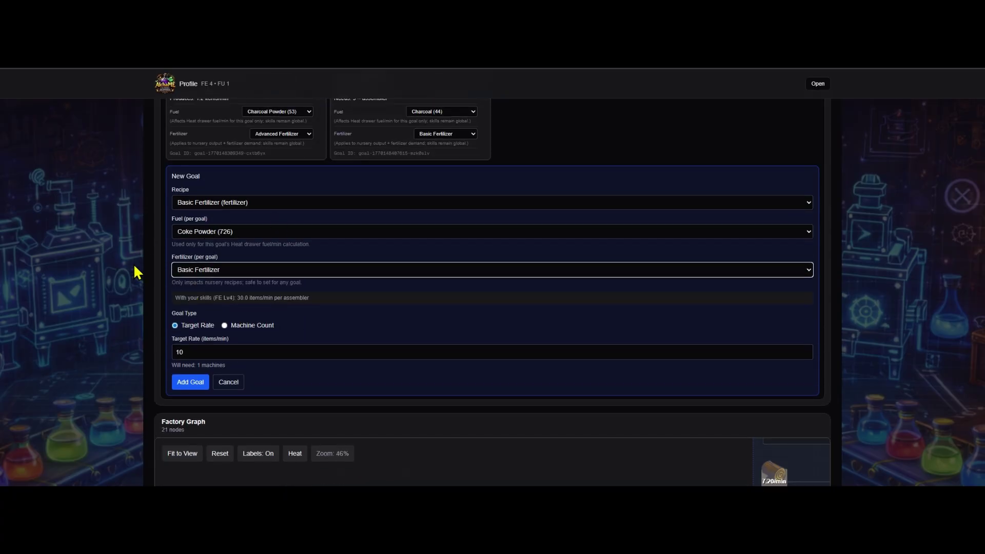
Step: Set the Basic Fertilizer goal's target rate to 130.91 items/min and add the goal to the plan
scroll(137, 266, down, 2)
scroll(194, 195, up, 2)
scroll(308, 295, down, 2)
scroll(326, 292, up, 2)
scroll(239, 299, down, 2)
scroll(266, 254, down, 2)
double_click(227, 204)
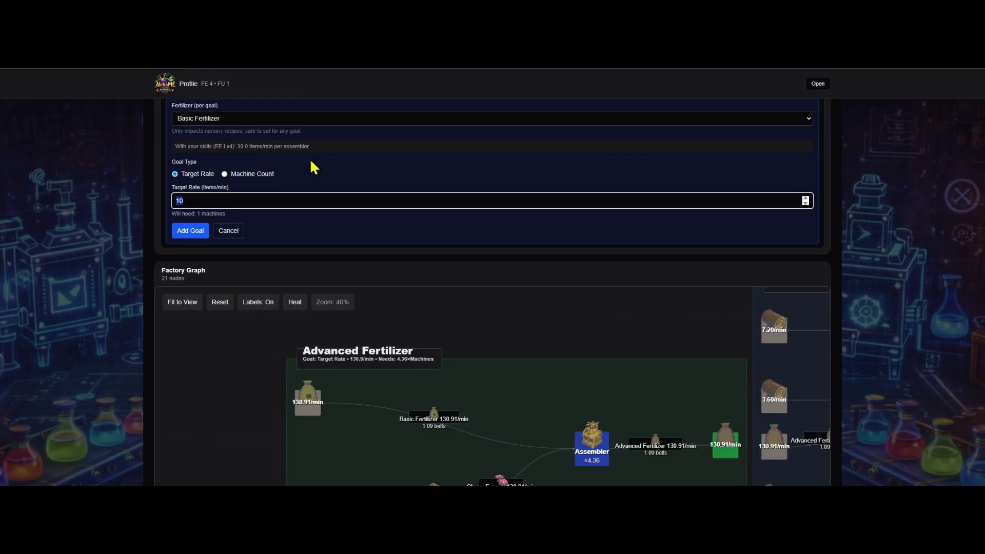
click(173, 233)
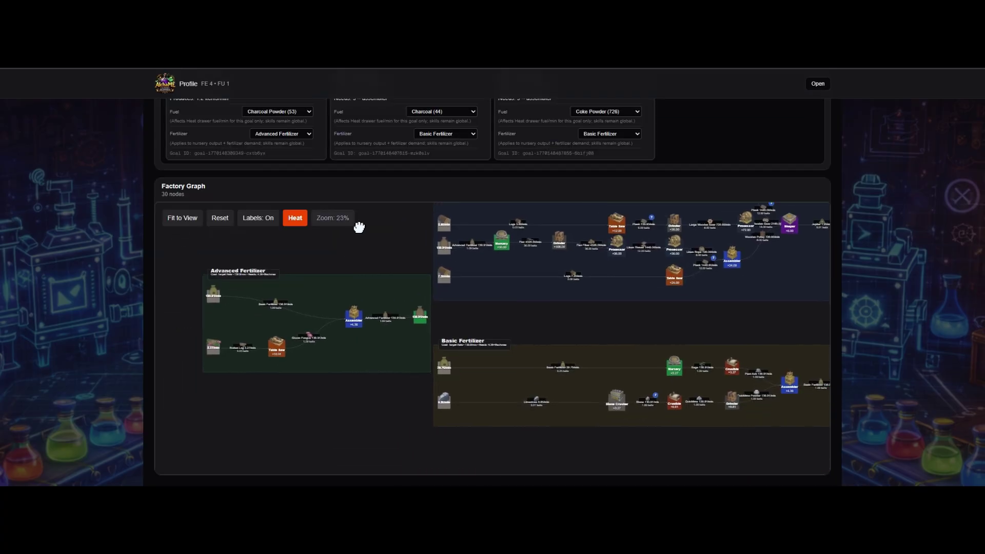
Step: Move the machine and output nodes of the Basic Fertilizer group closer to its inputs to compact the chain
drag(507, 307, 730, 297)
drag(383, 331, 307, 333)
drag(435, 388, 318, 387)
drag(492, 353, 321, 351)
drag(491, 388, 378, 386)
drag(549, 352, 375, 357)
drag(551, 382, 439, 385)
drag(605, 370, 488, 367)
drag(669, 367, 539, 370)
Step: Move the Basic Fertilizer group beside the input side of the Advanced Fertilizer group in the factory graph
drag(305, 330, 229, 236)
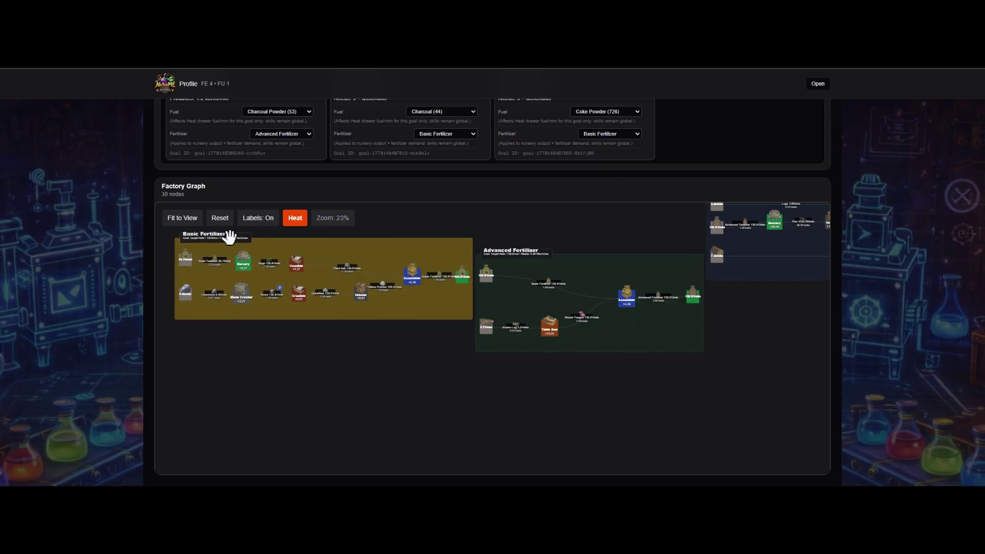
scroll(336, 380, down, 3)
drag(369, 380, 367, 356)
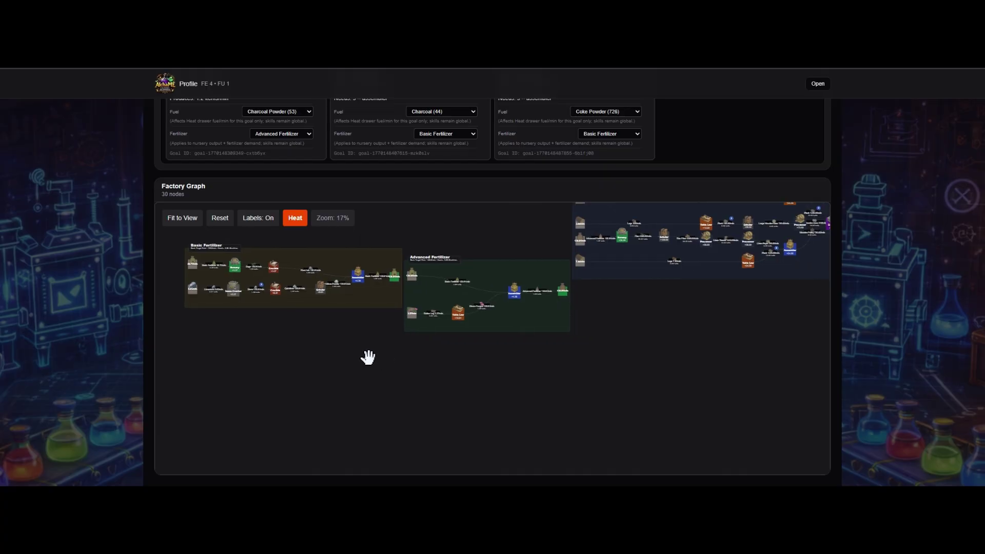
Step: Examine the Basic Fertilizer chain and its Coke Powder fuel consumption in the heat breakdown, including the exact rate, and close the breakdown
scroll(187, 267, up, 5)
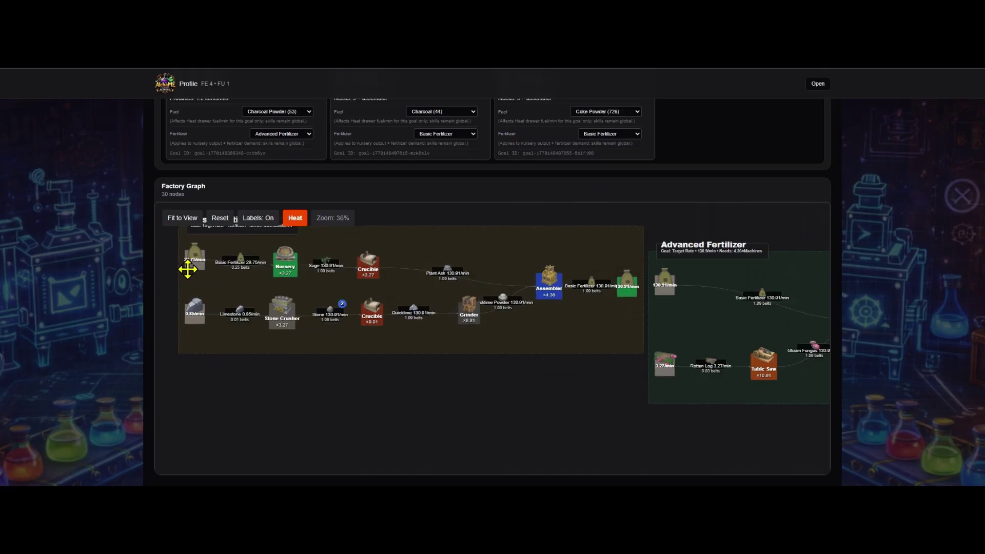
scroll(195, 278, down, 1)
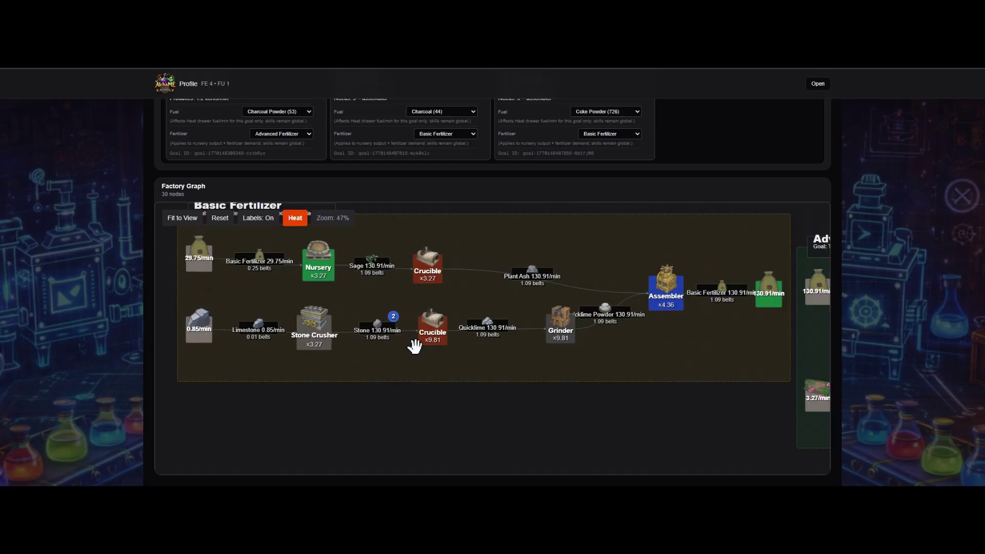
click(295, 220)
click(295, 220)
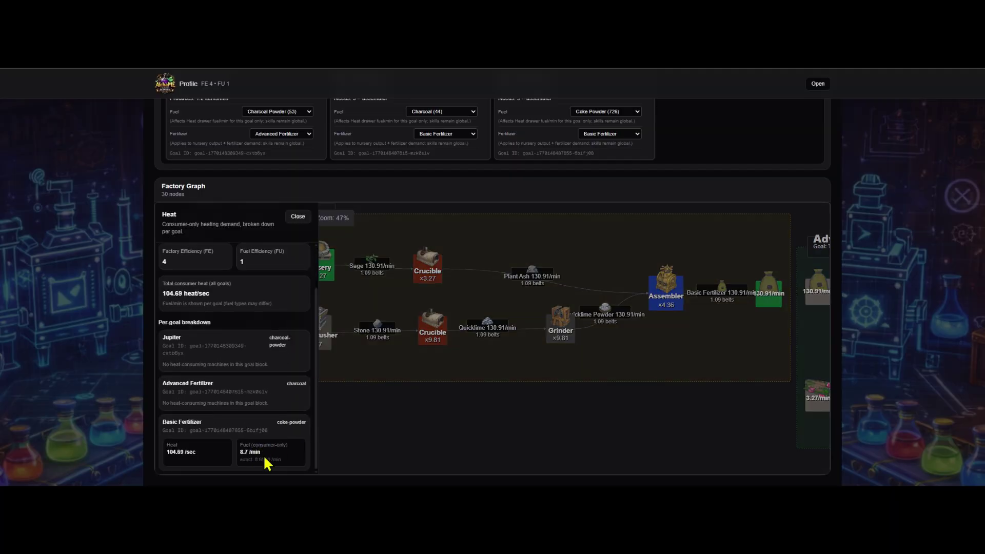
drag(263, 455, 237, 454)
click(244, 457)
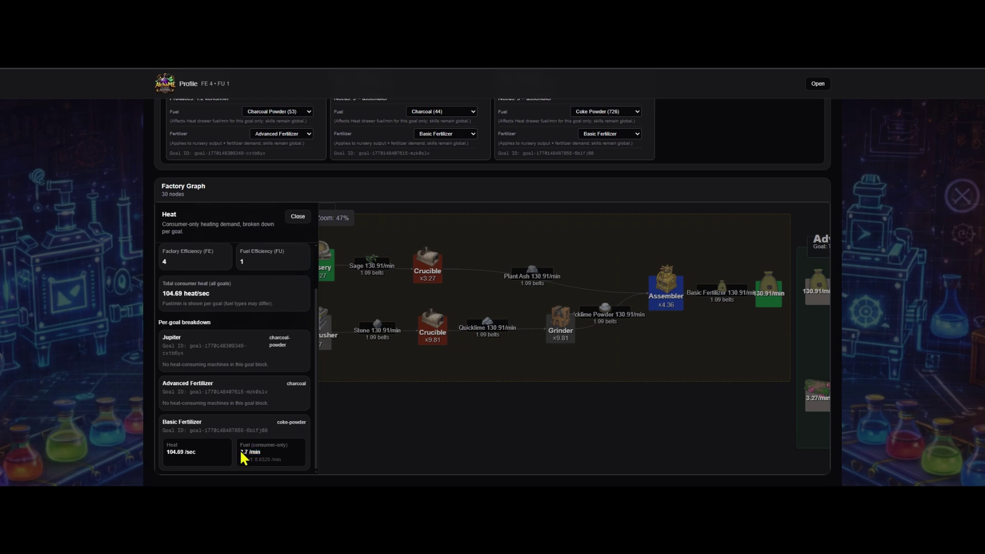
drag(263, 460, 240, 451)
click(289, 461)
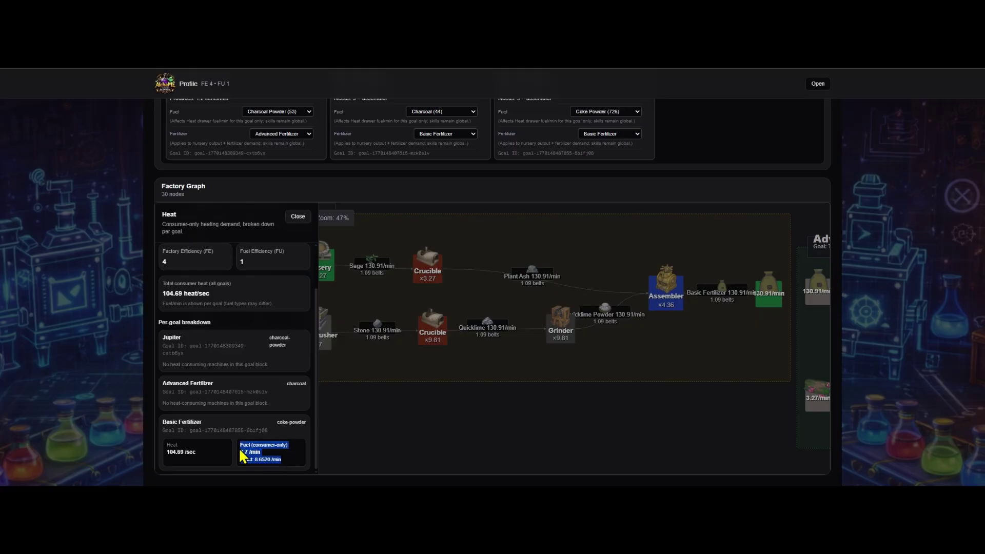
click(288, 467)
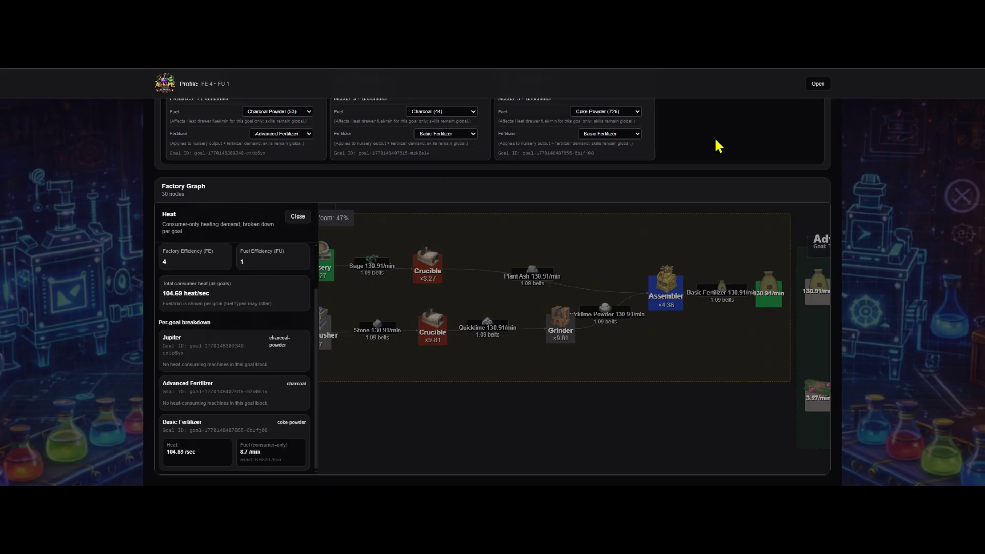
click(297, 216)
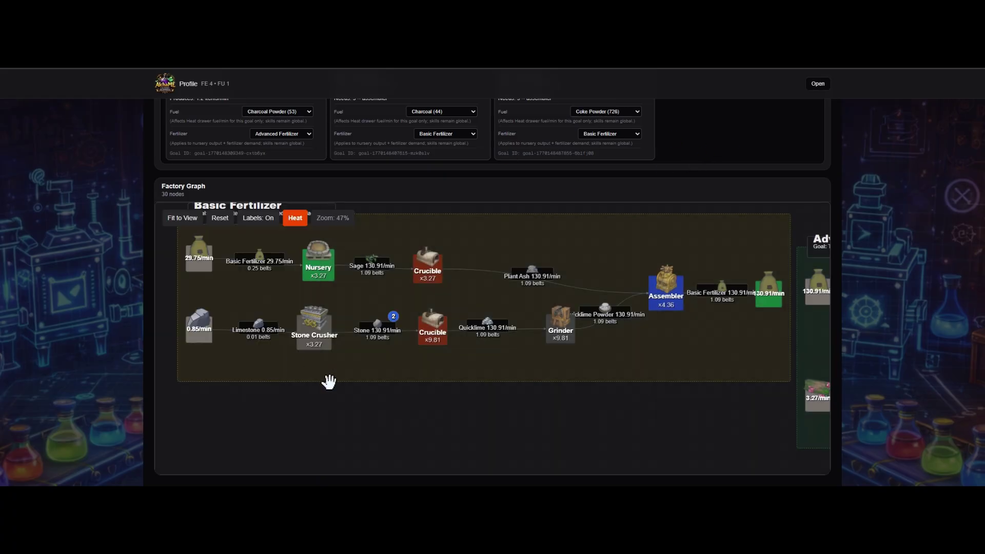
Step: Start a fourth production goal with the Coke Powder (fuel) recipe
scroll(320, 400, down, 2)
scroll(769, 154, up, 4)
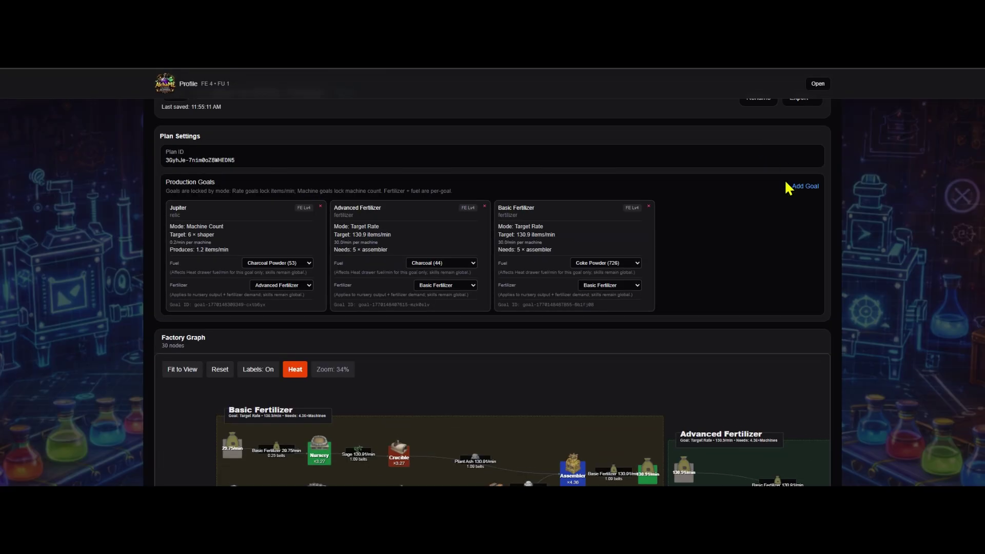
click(799, 185)
click(310, 354)
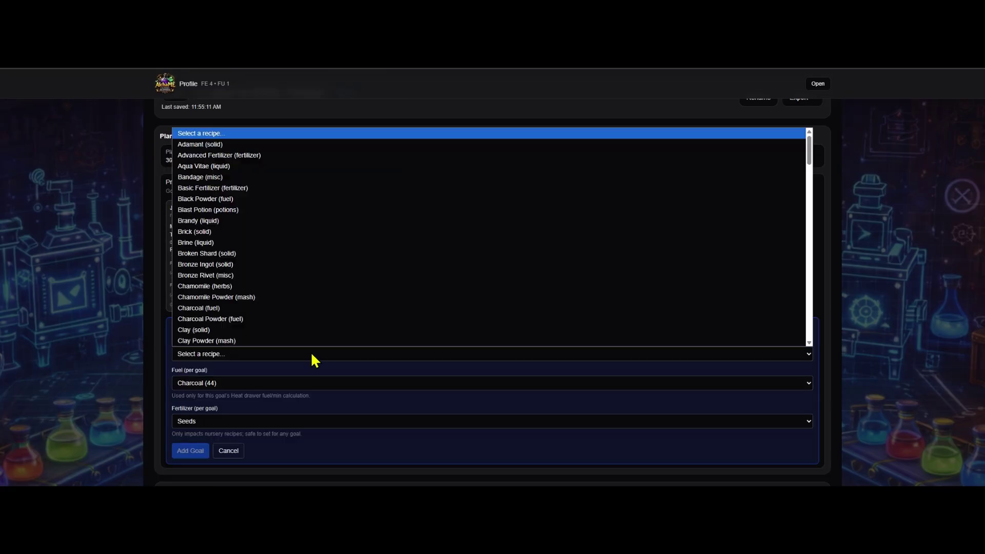
text(coke)
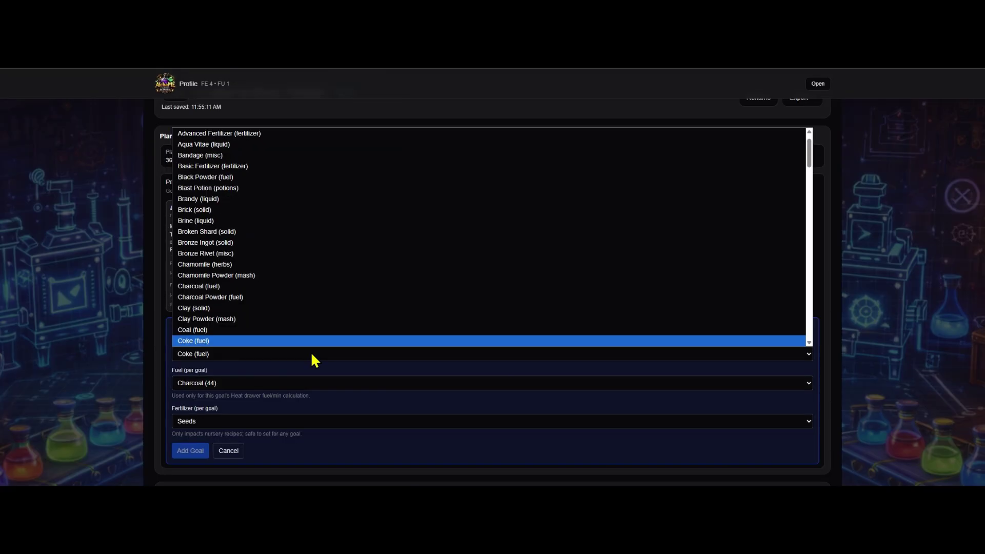
scroll(309, 281, down, 3)
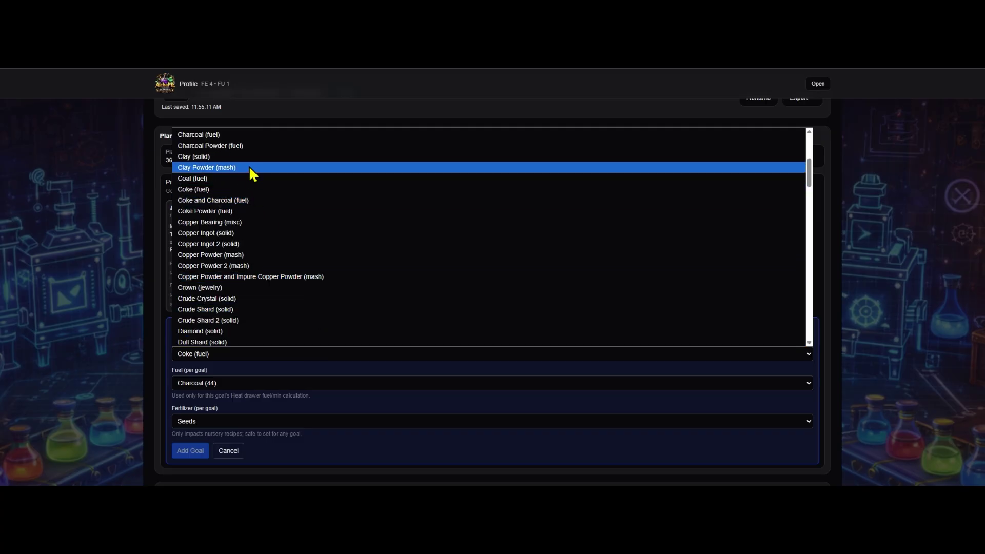
click(237, 213)
Step: Set the Coke Powder goal's fuel to Coke Powder (726) and keep Seeds as its fertilizer
scroll(182, 395, down, 2)
click(229, 311)
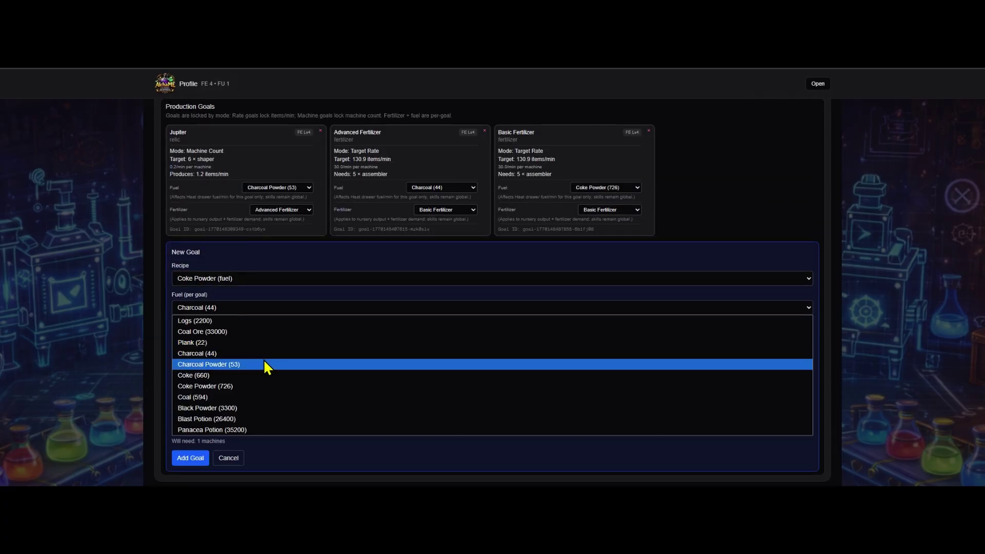
click(238, 386)
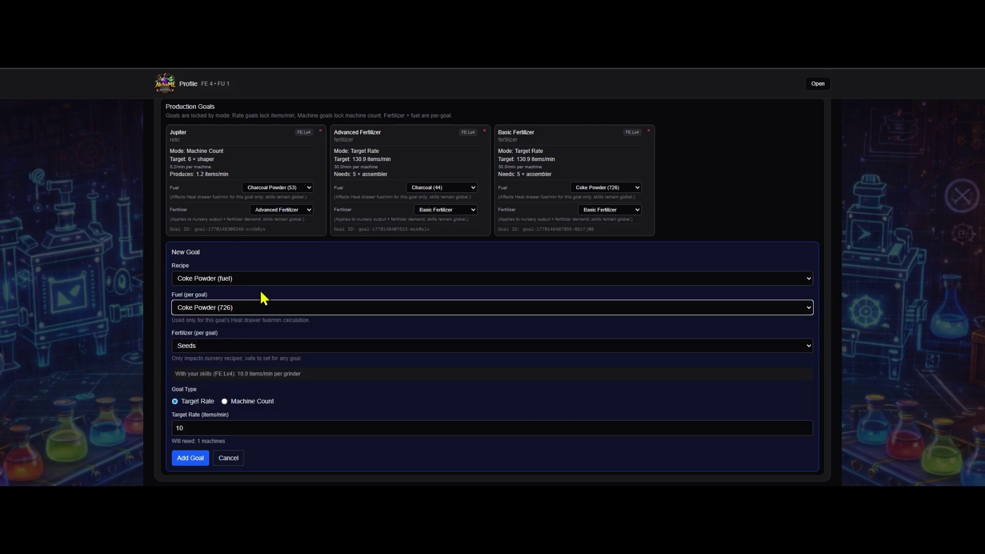
scroll(170, 318, down, 1)
scroll(170, 319, down, 1)
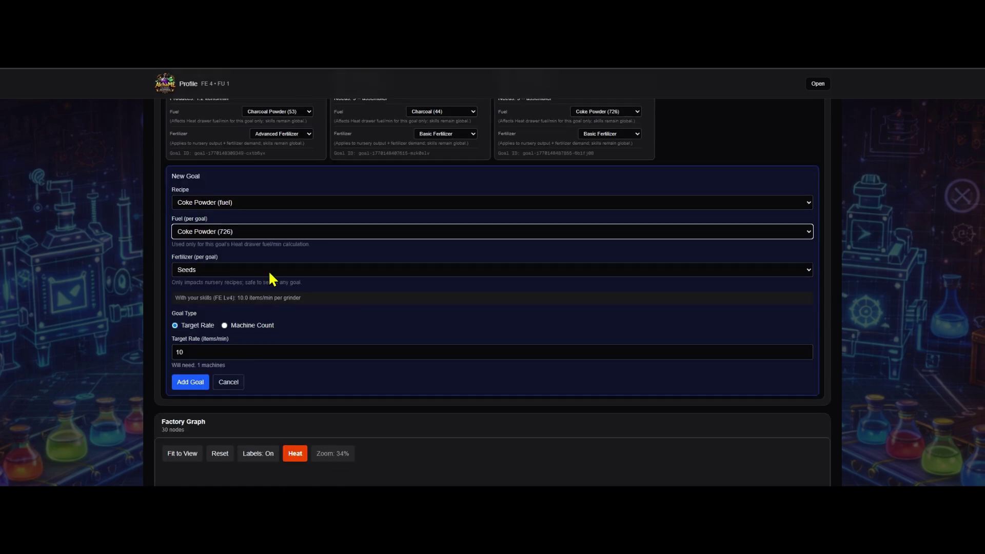
click(214, 271)
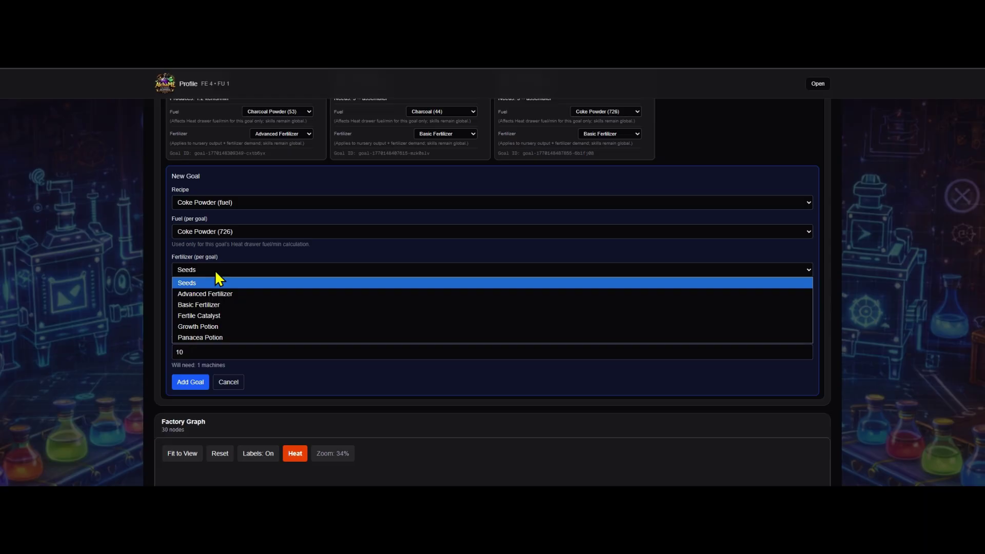
click(215, 270)
Step: Set the Coke Powder goal's target rate to 20 items/min and add the goal to the plan
scroll(282, 285, down, 2)
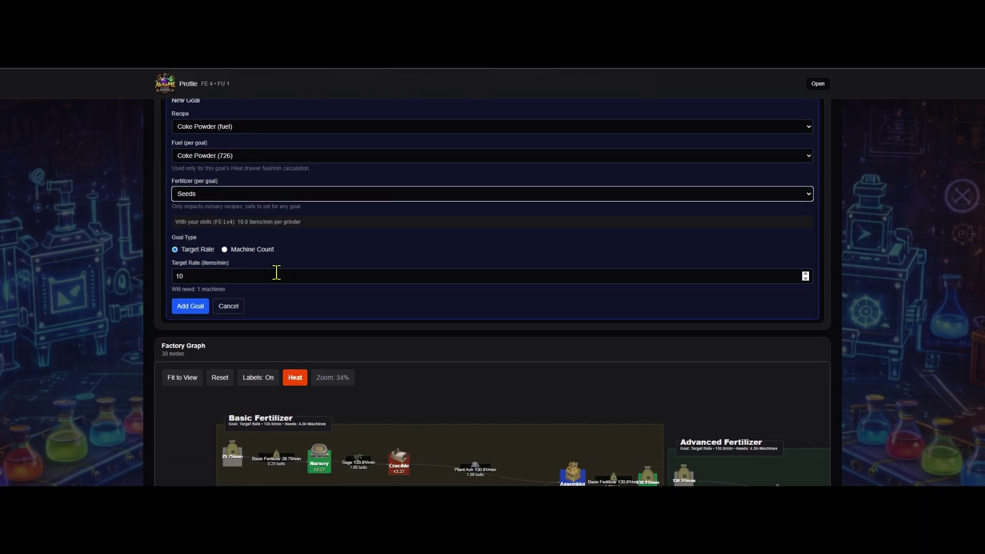
key(Tab)
key(Tab)
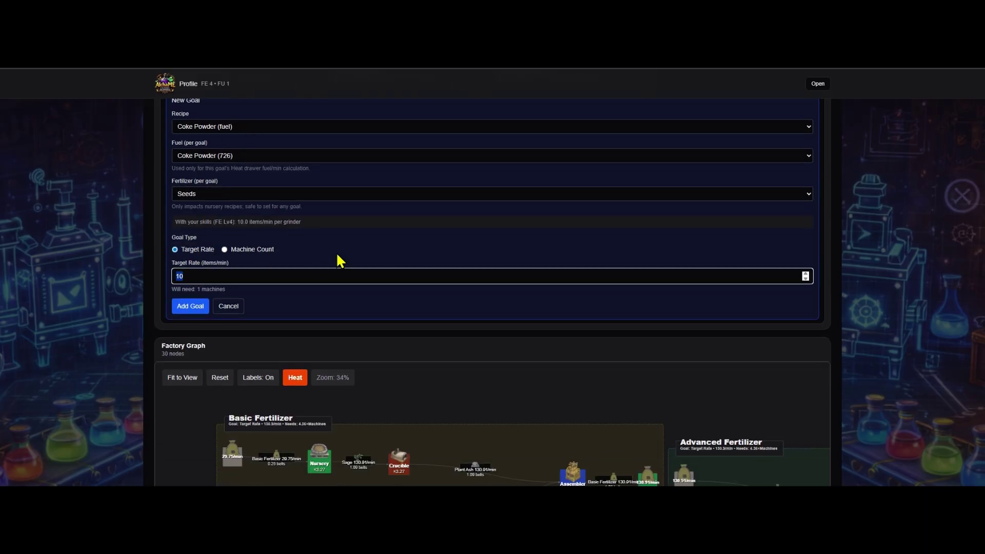
text(20)
click(190, 305)
Step: Tighten the spacing between the Coke Powder nodes and move the Coke Powder group directly beneath the Basic Fertilizer group
drag(285, 323, 168, 236)
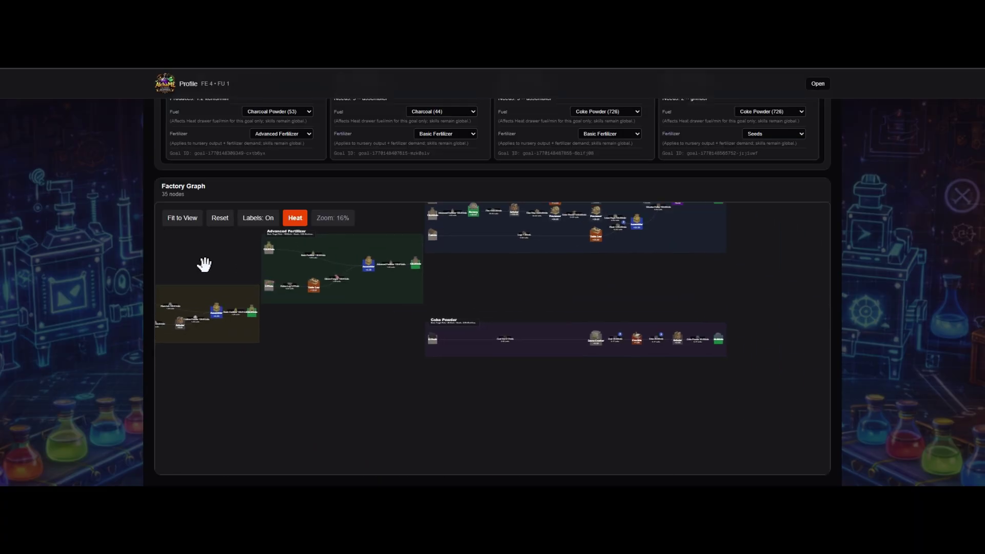
drag(593, 336, 469, 339)
drag(639, 340, 527, 341)
drag(669, 341, 569, 341)
drag(716, 340, 598, 340)
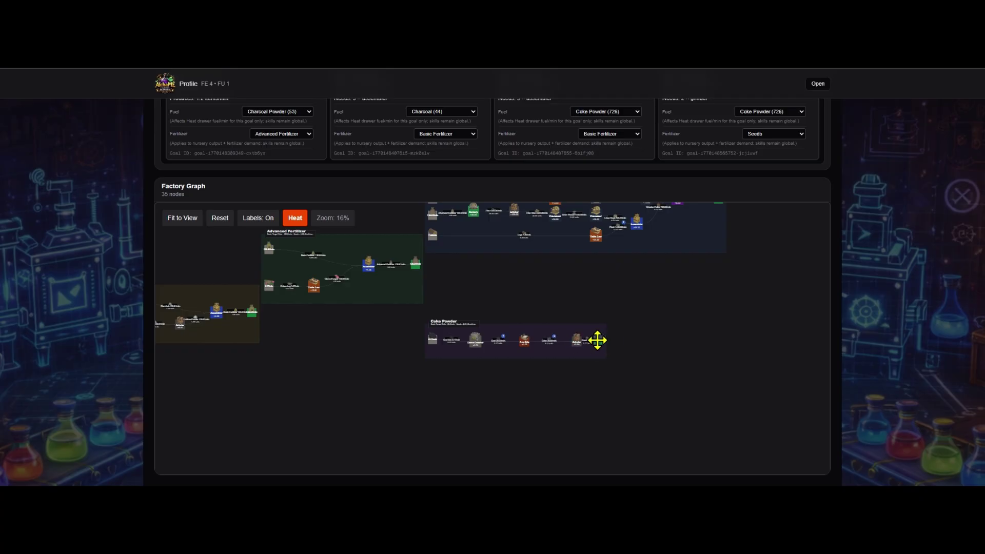
drag(466, 323, 156, 367)
drag(368, 354, 315, 346)
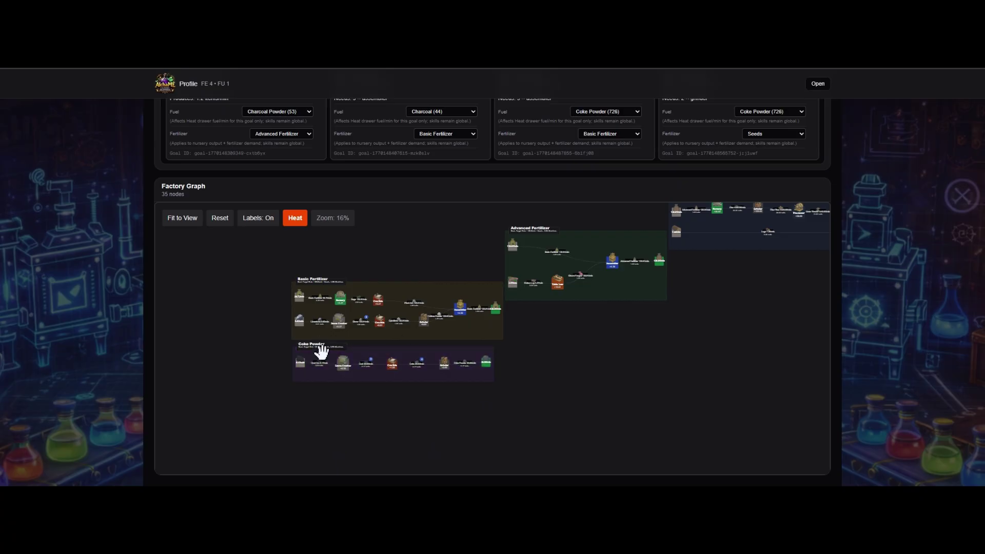
Step: Examine the per-goal heat breakdown, comparing the fuel use of Basic Fertilizer and Coke Powder, and close the breakdown
click(290, 222)
scroll(289, 320, down, 1)
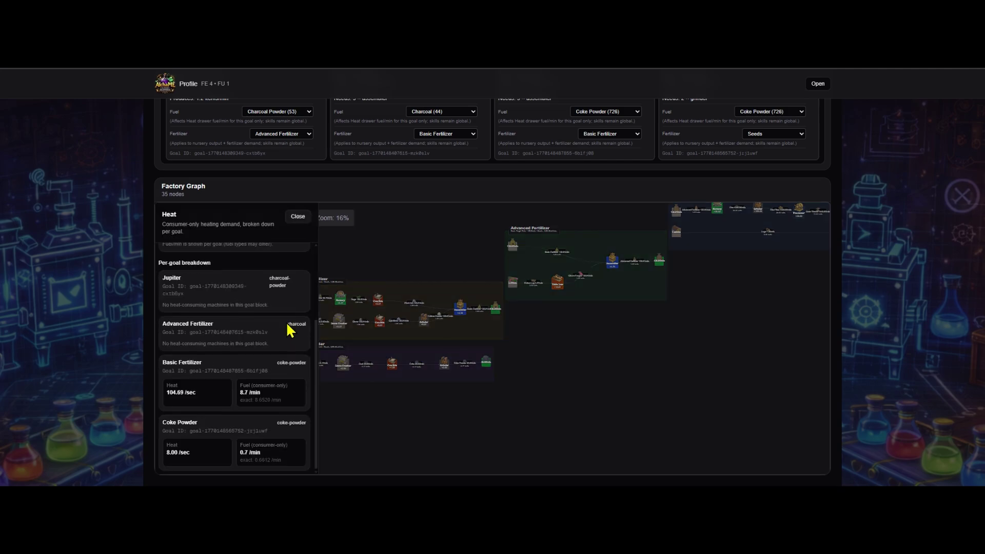
drag(267, 462, 237, 451)
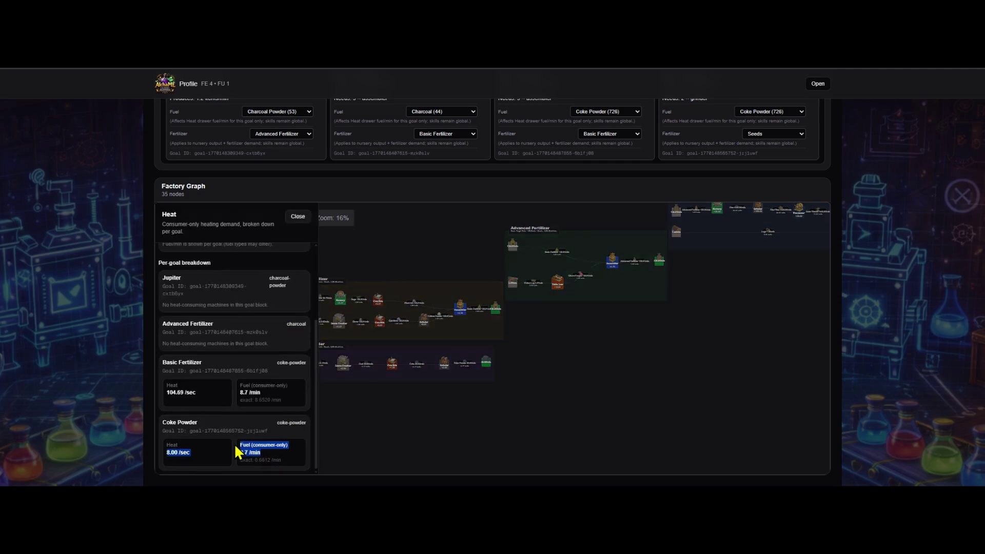
click(278, 463)
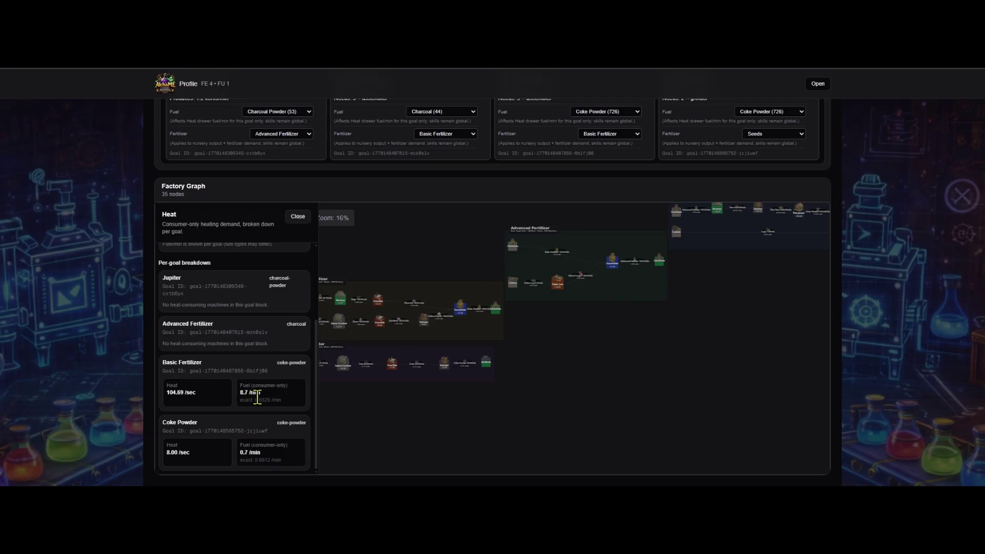
scroll(250, 393, up, 6)
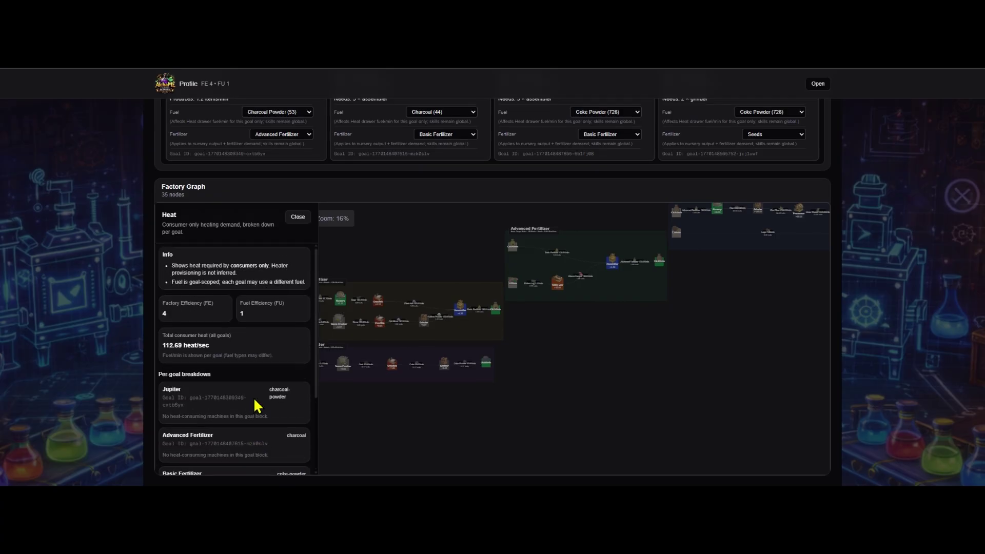
scroll(252, 407, down, 2)
scroll(258, 420, up, 2)
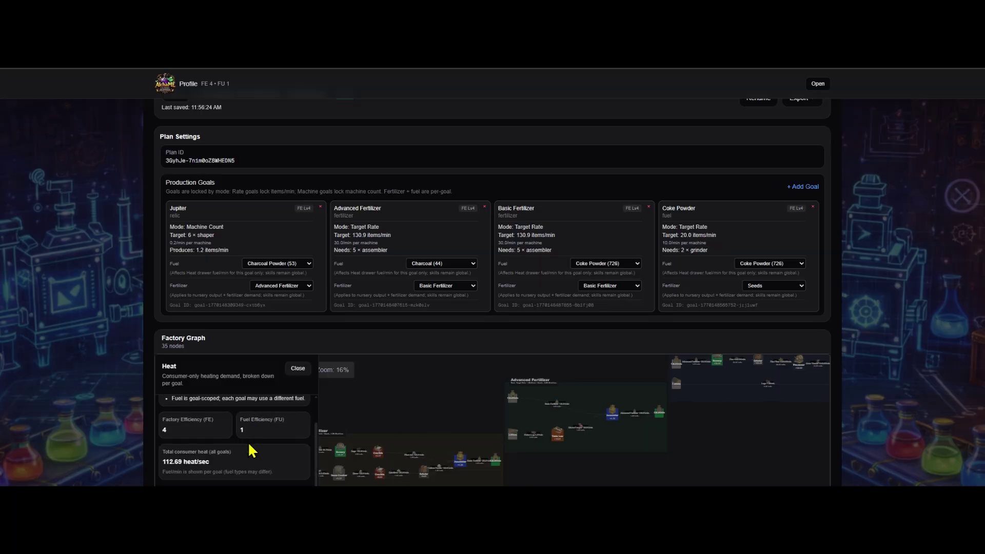
scroll(314, 428, down, 5)
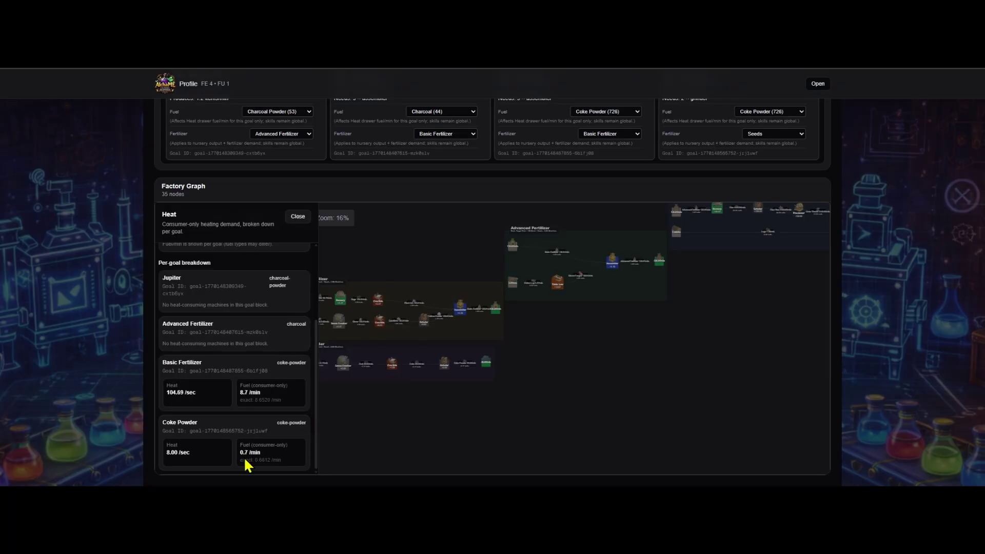
scroll(295, 400, up, 2)
scroll(280, 392, up, 1)
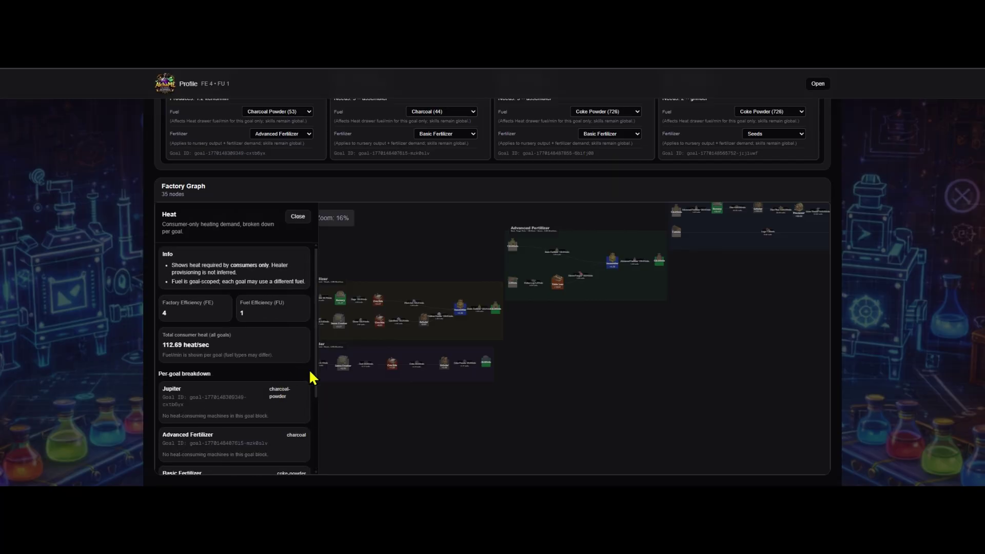
scroll(309, 374, down, 3)
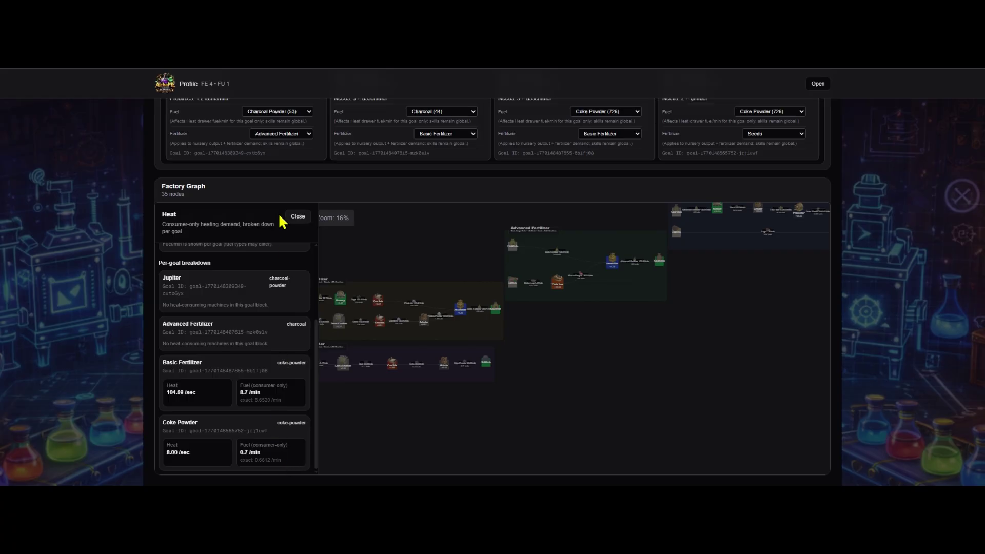
click(298, 218)
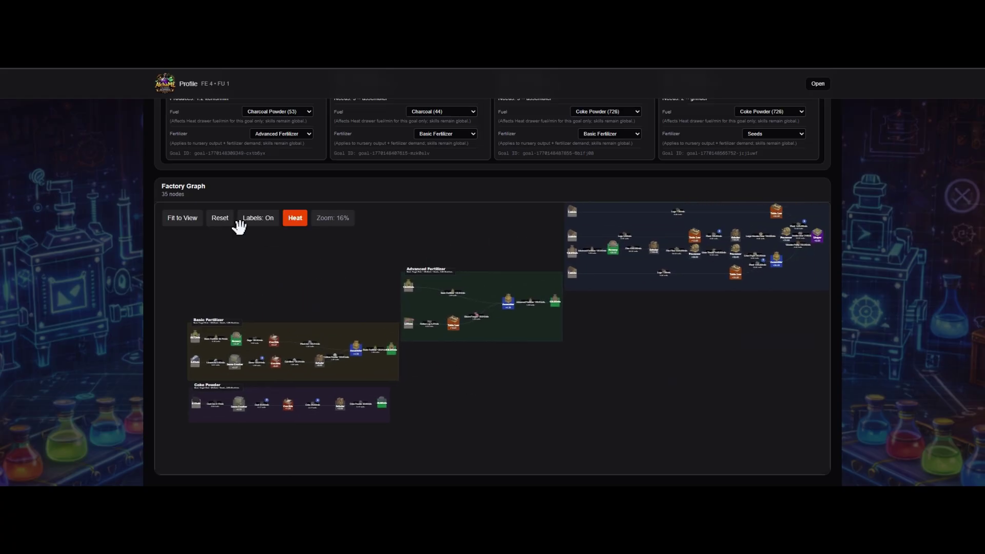
Step: Copy the plan's full share URL with the embedded profile to the clipboard
click(186, 220)
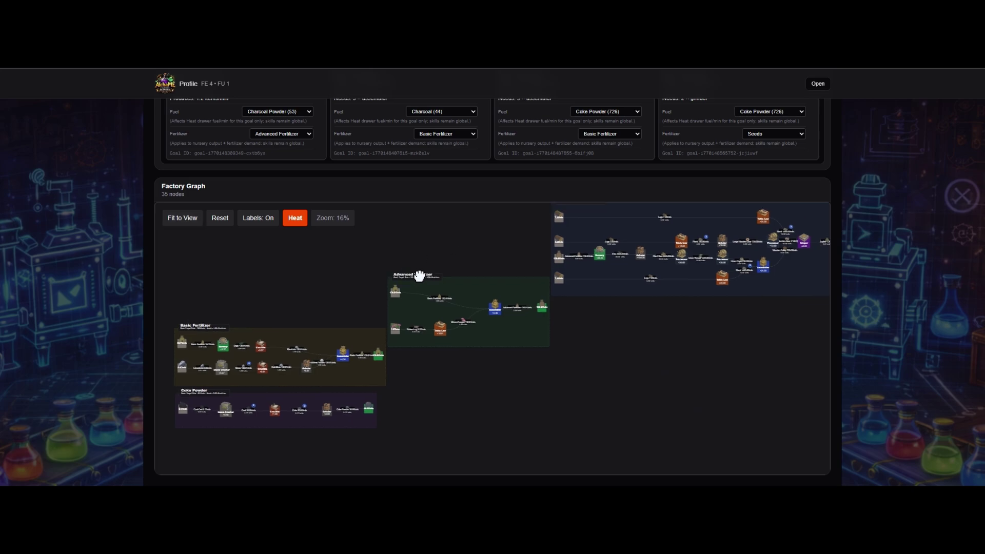
drag(409, 272, 440, 264)
click(182, 221)
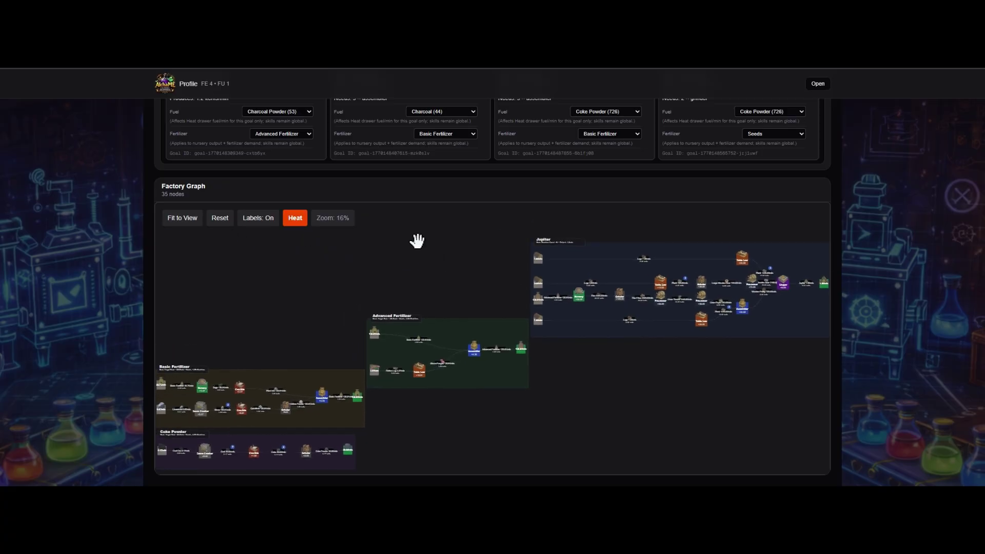
scroll(883, 182, up, 3)
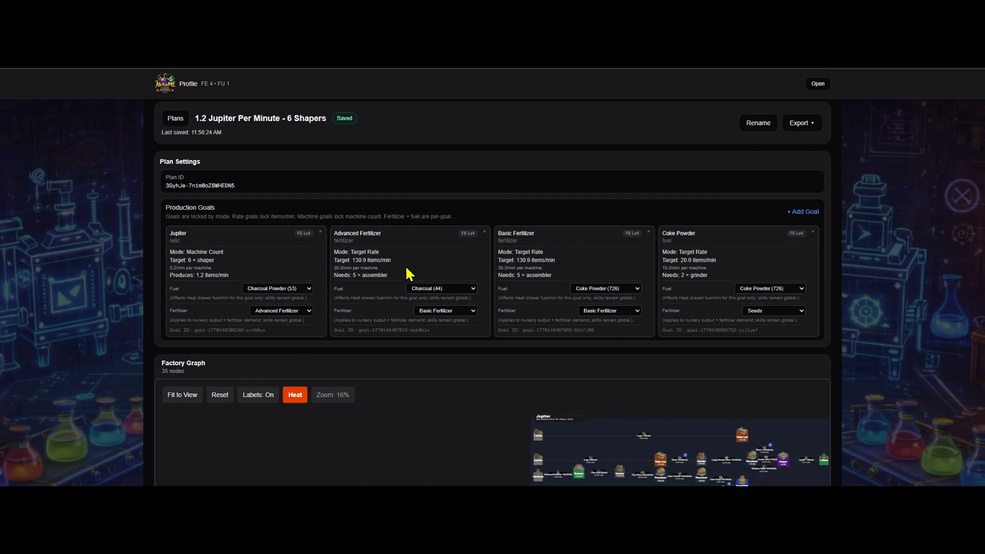
click(812, 128)
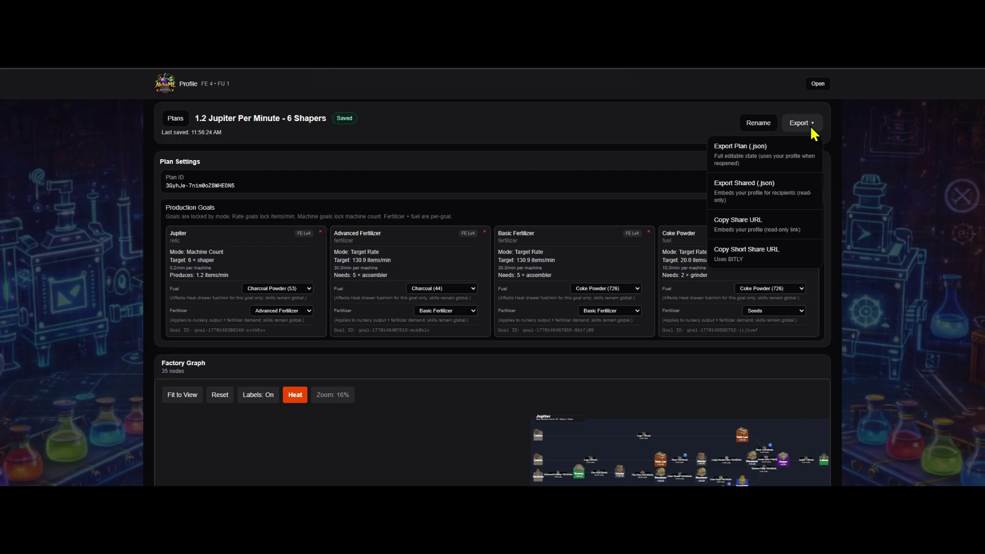
click(750, 223)
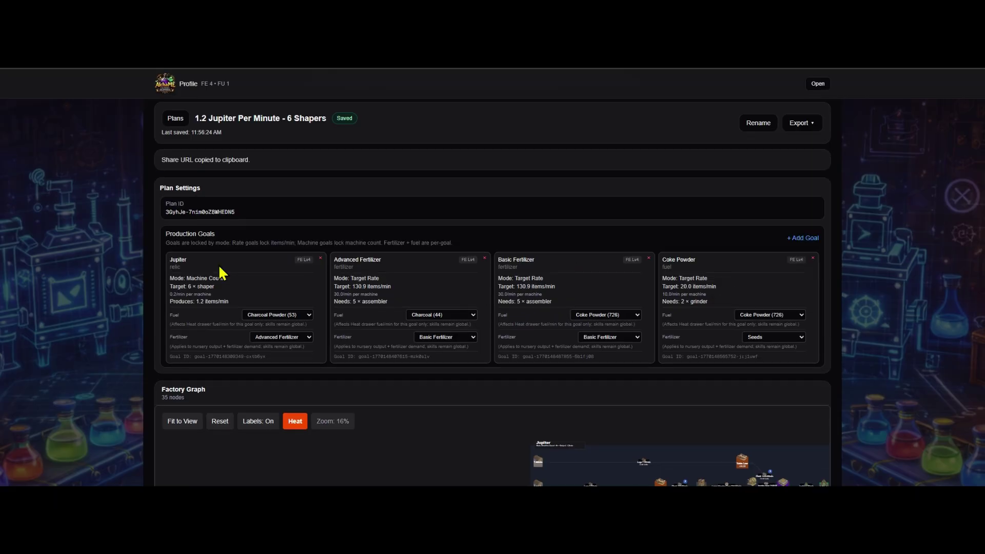
drag(160, 163, 186, 246)
click(331, 158)
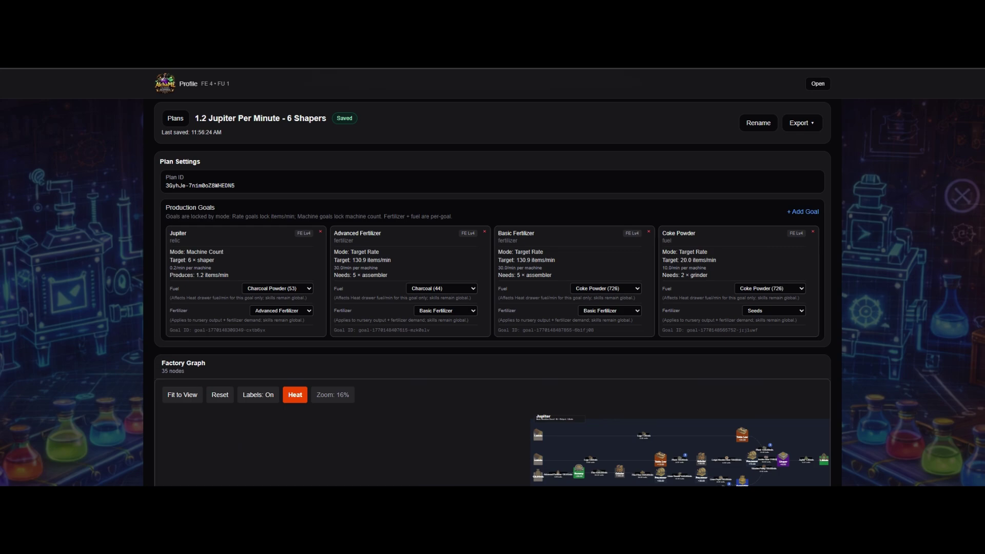
Step: Open the copied share URL in a new browser tab and import the shared plan as a copy
key(ctrl+t)
key(ctrl+v)
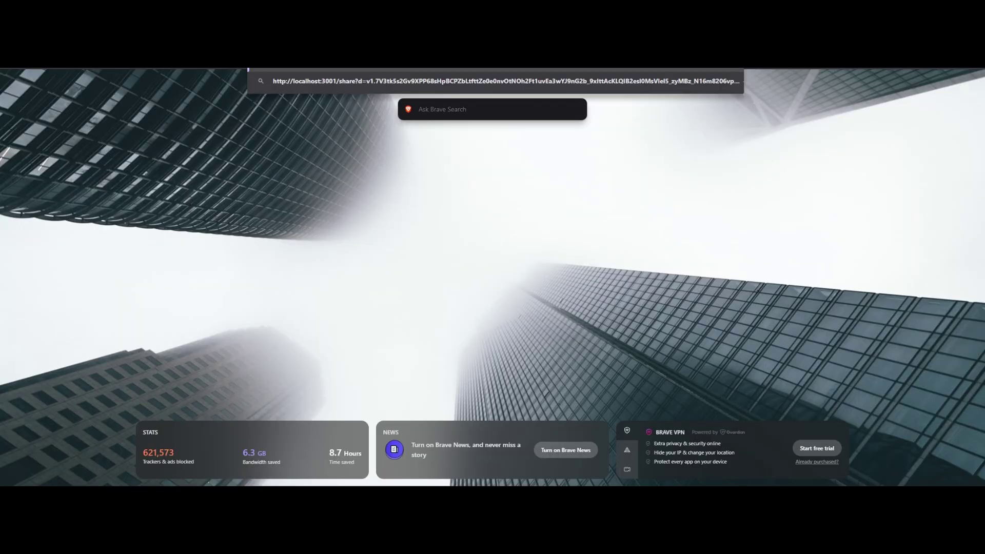
key(Escape)
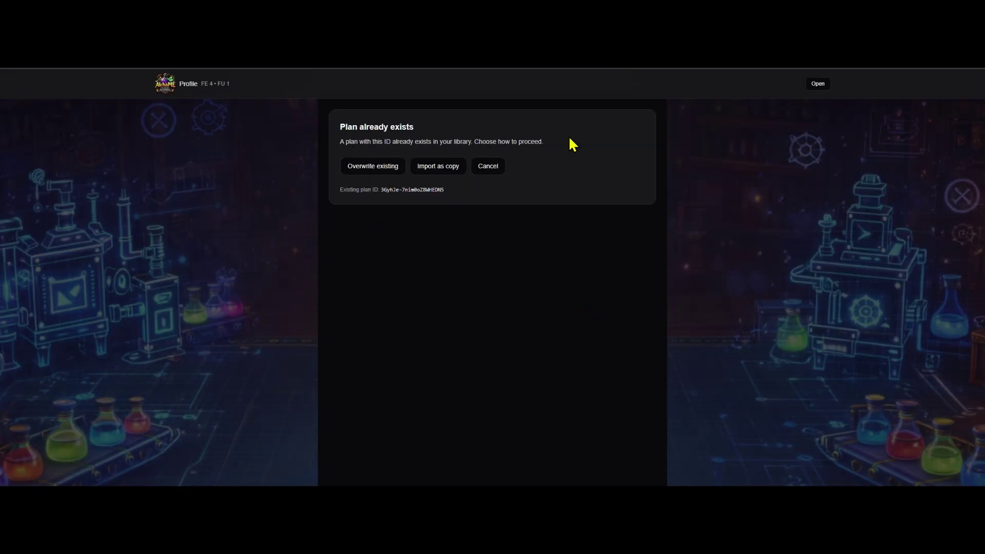
click(439, 167)
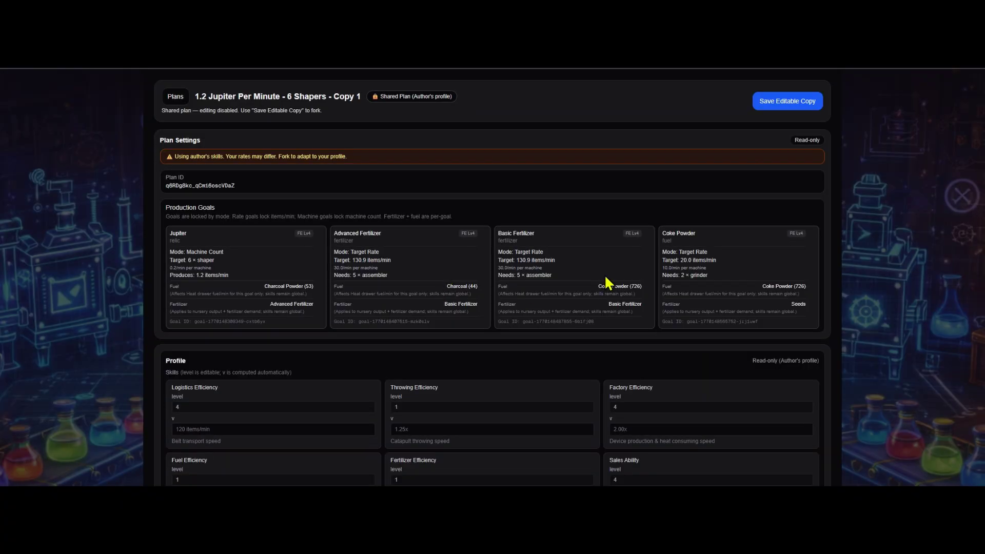
Step: Review the read-only shared copy's production goals, author's profile skills and factory graph
scroll(826, 208, down, 7)
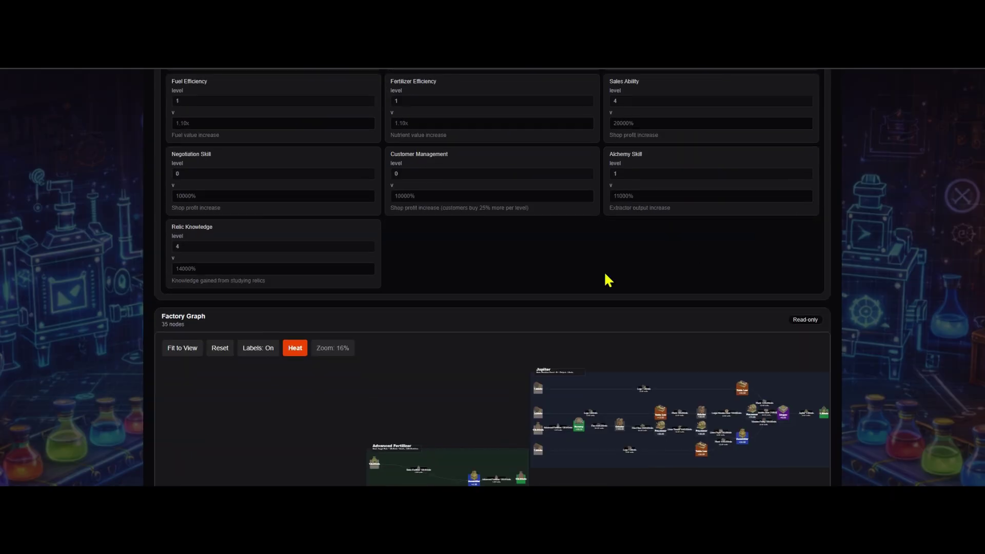
scroll(521, 267, down, 3)
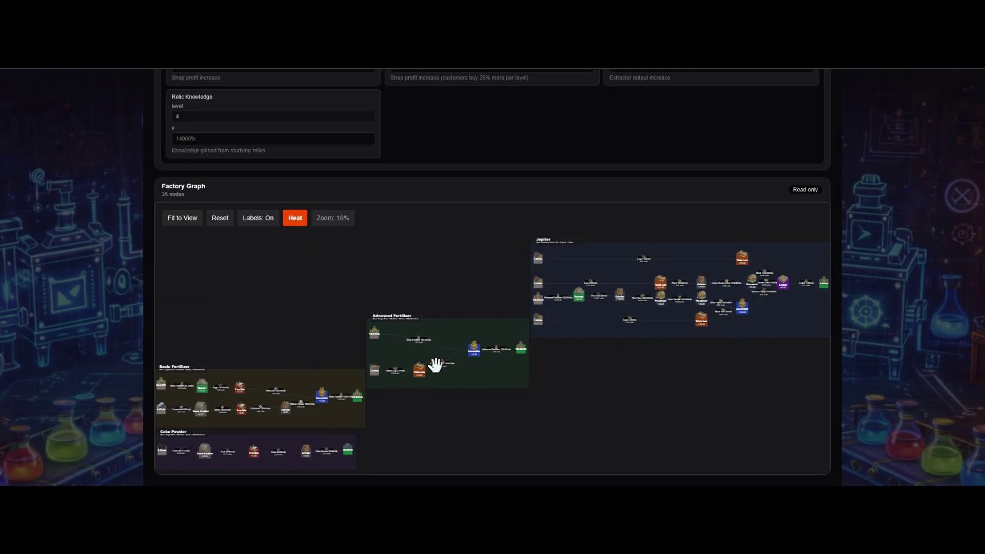
scroll(487, 195, up, 6)
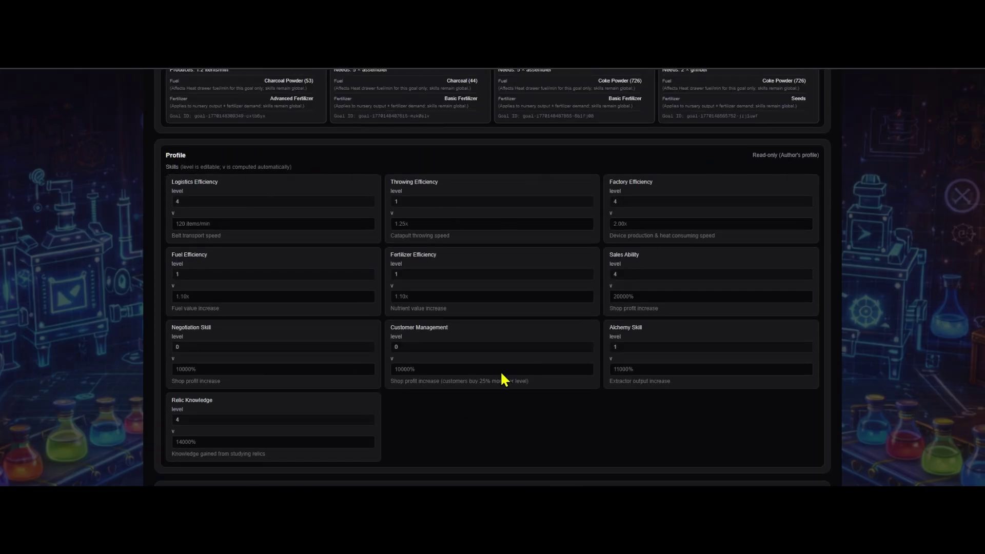
scroll(548, 375, down, 2)
scroll(617, 355, up, 5)
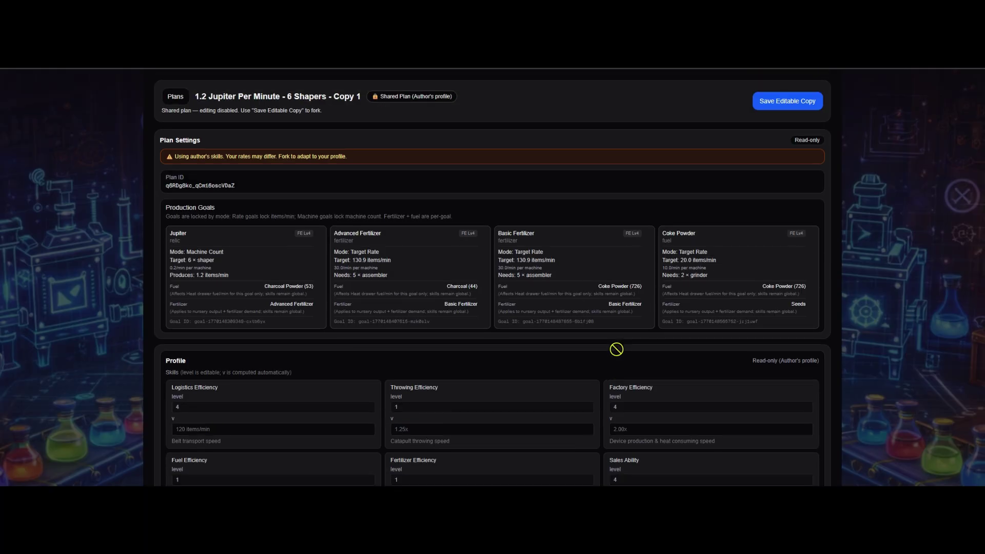
scroll(618, 352, down, 4)
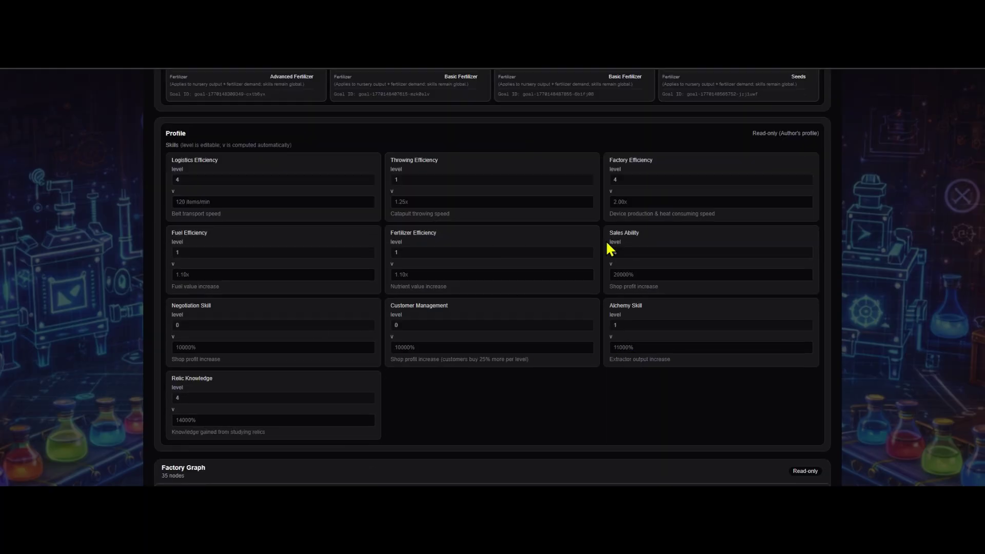
scroll(545, 297, down, 2)
scroll(542, 292, up, 4)
scroll(542, 294, up, 1)
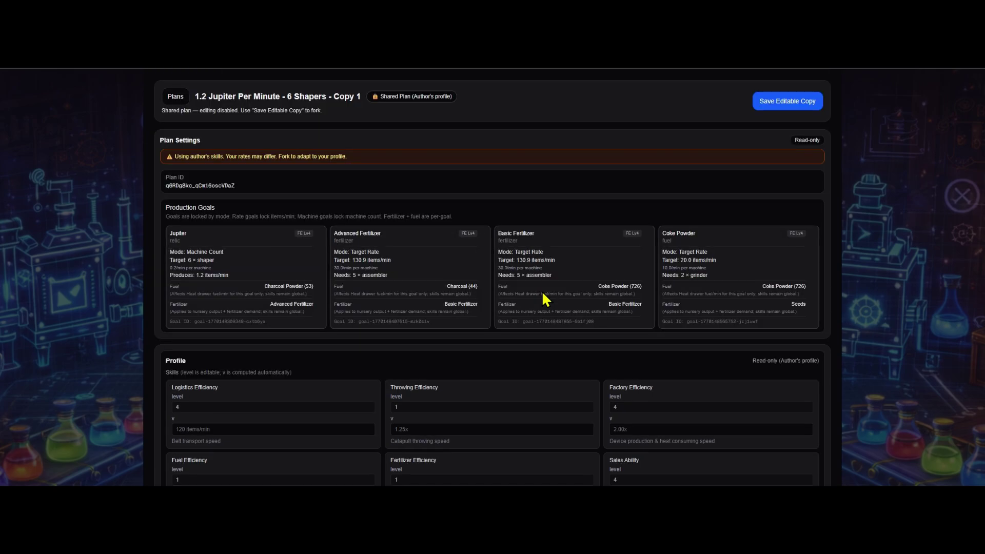
scroll(543, 297, down, 7)
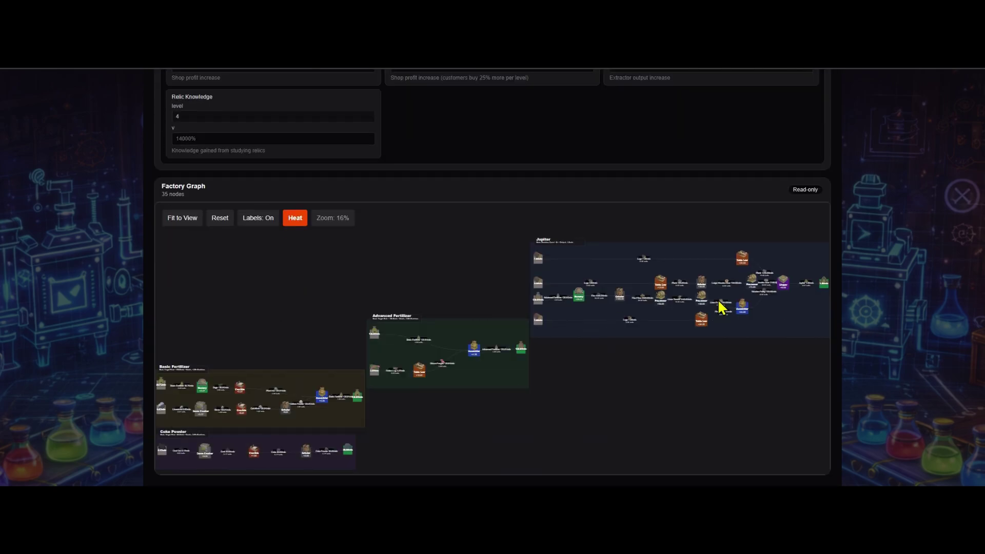
scroll(503, 259, up, 5)
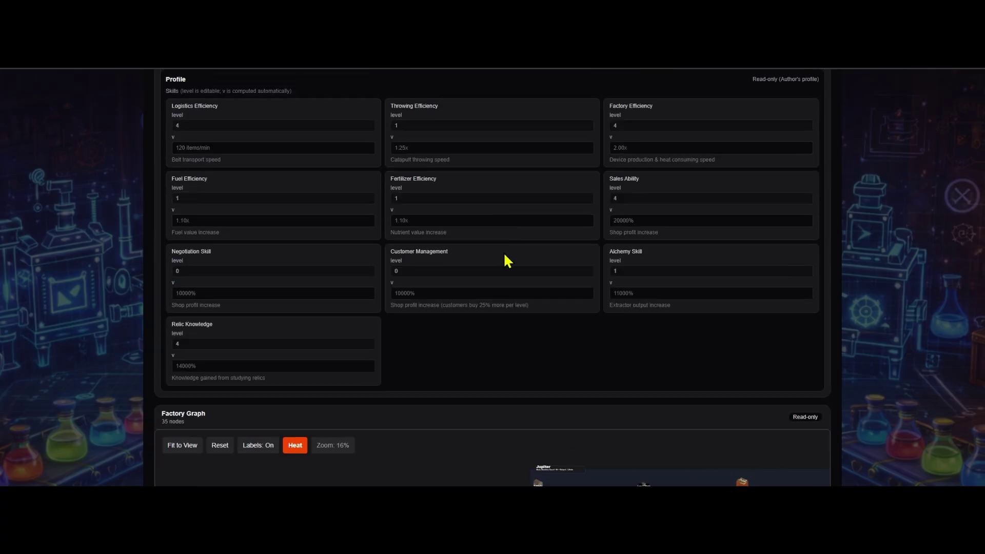
scroll(504, 261, up, 2)
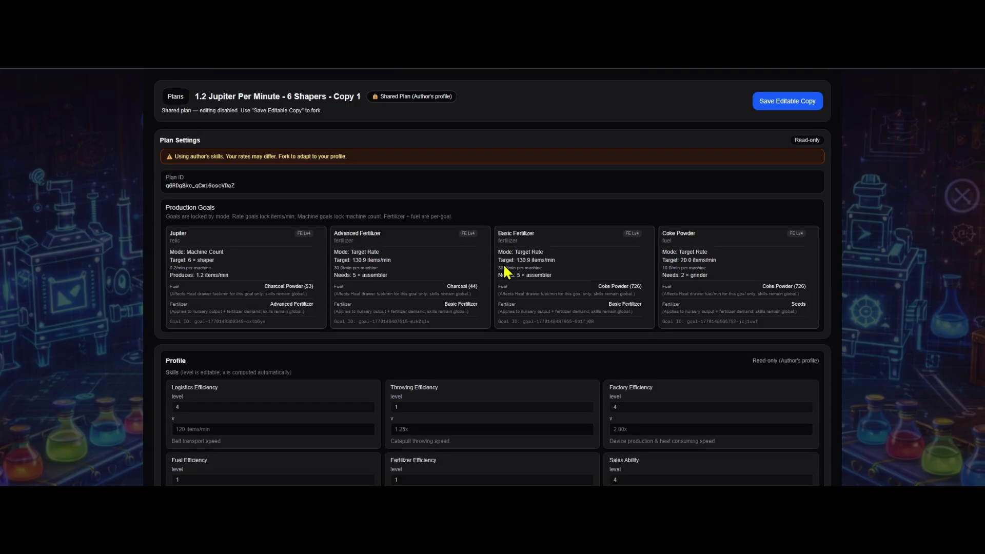
scroll(503, 272, down, 2)
scroll(505, 275, up, 1)
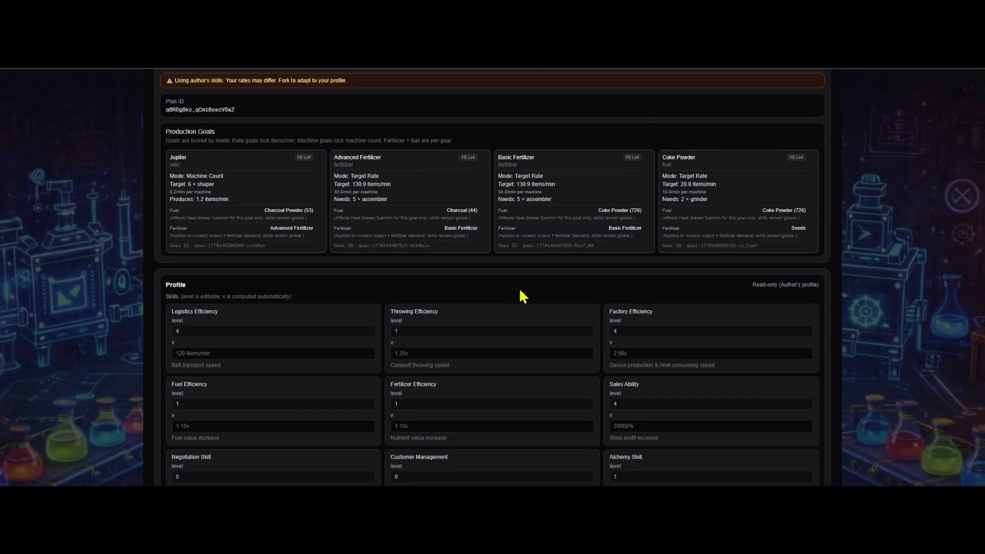
scroll(522, 296, down, 2)
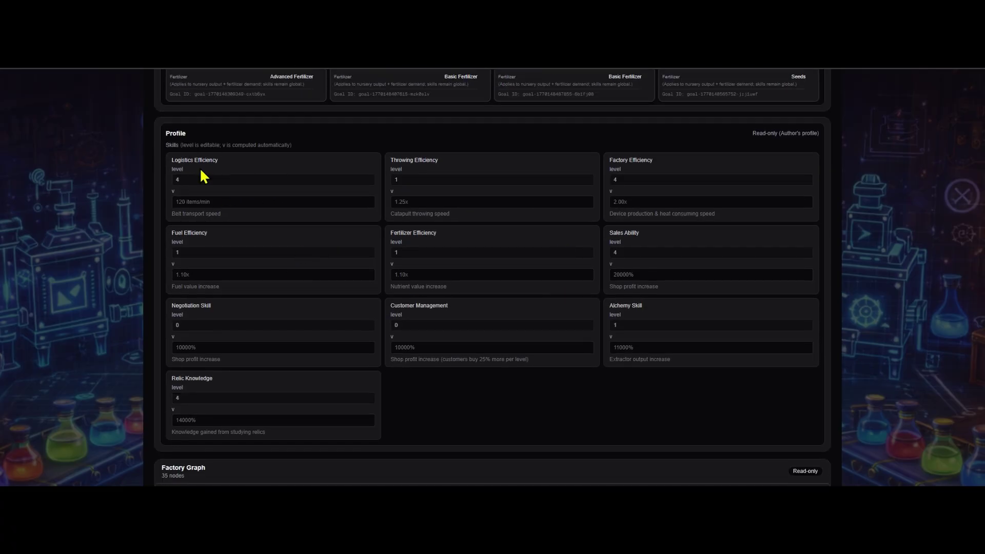
scroll(592, 327, up, 4)
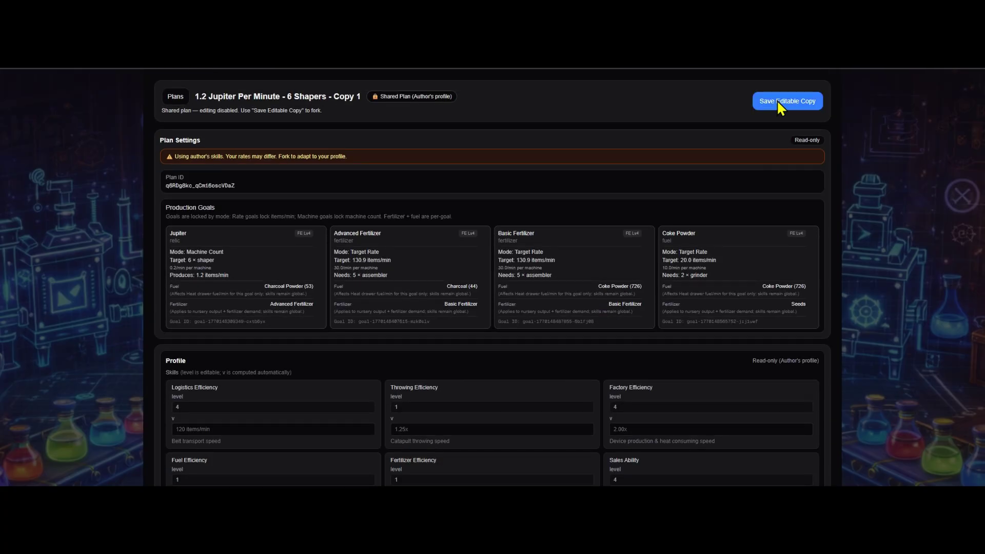
Step: Save the shared plan as an editable copy, and check the skill levels in the global profile before closing it
click(780, 100)
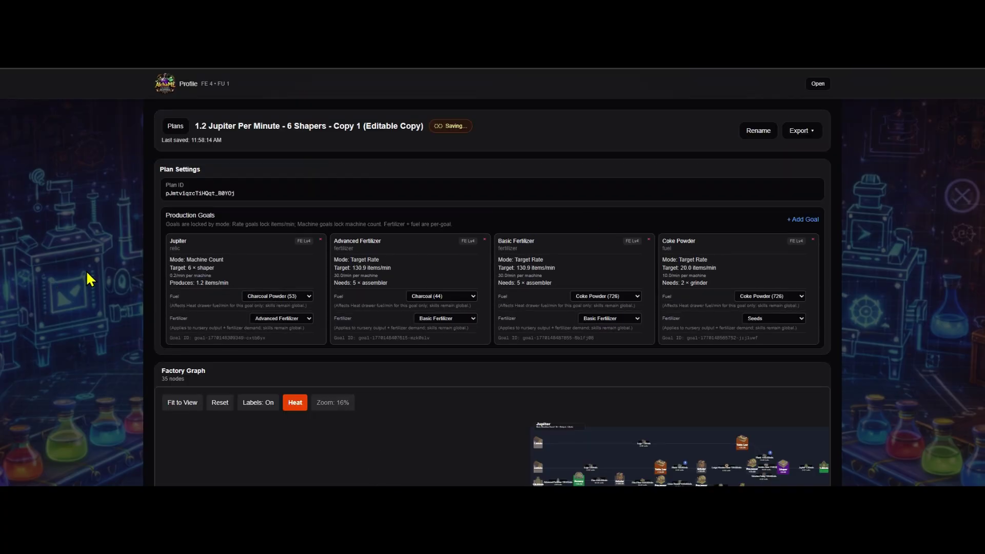
click(817, 84)
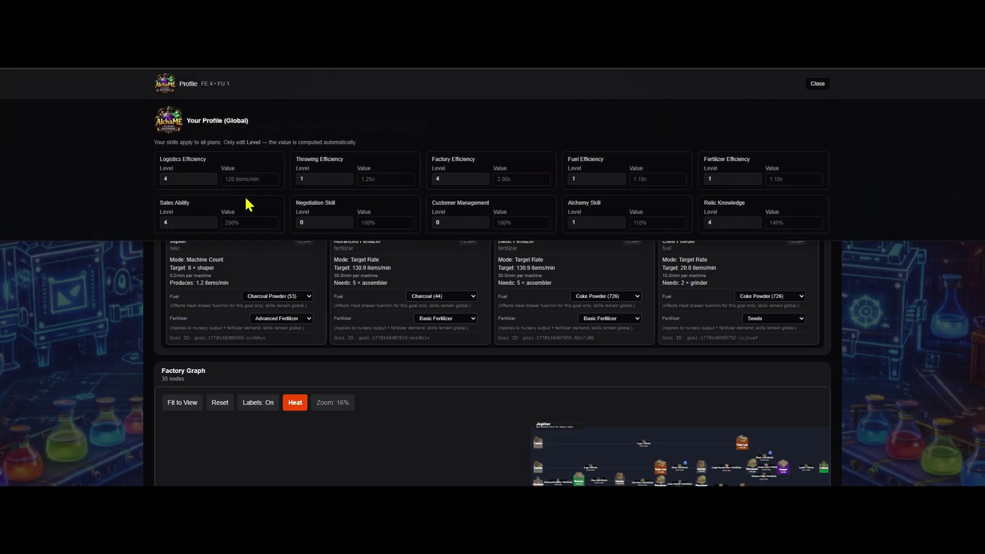
click(814, 85)
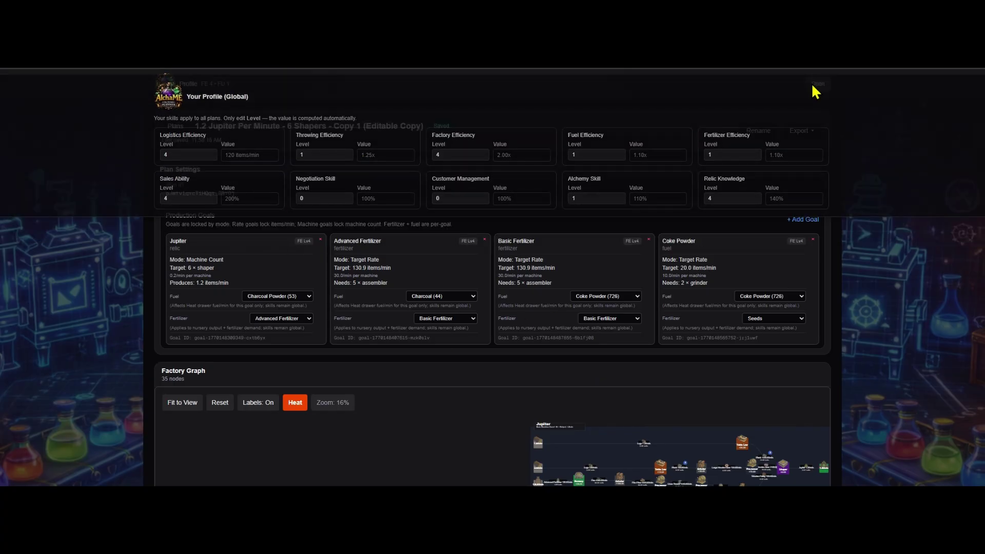
Step: Fit the editable copy's factory graph to the view and review its layout along with the production goals
drag(400, 433, 396, 402)
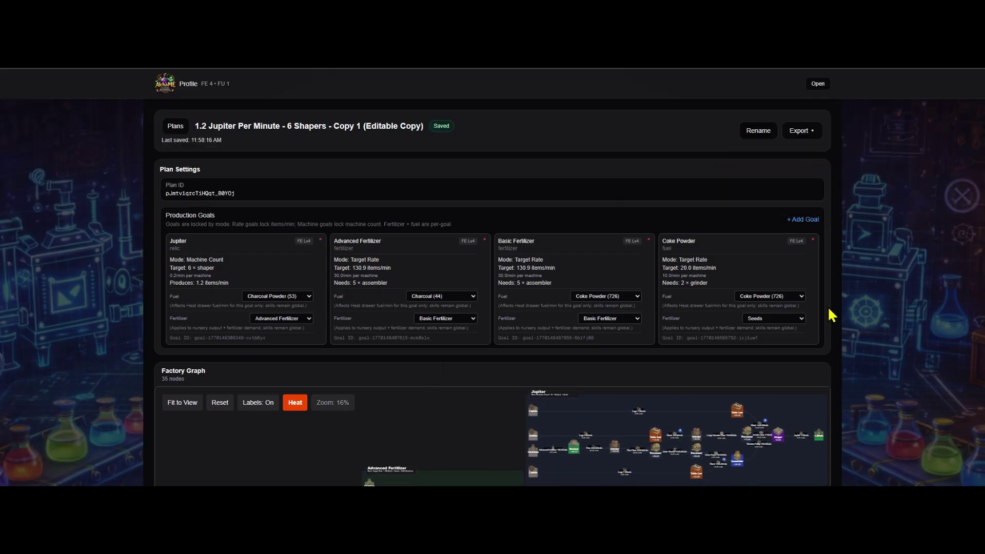
scroll(893, 300, down, 3)
scroll(893, 299, down, 1)
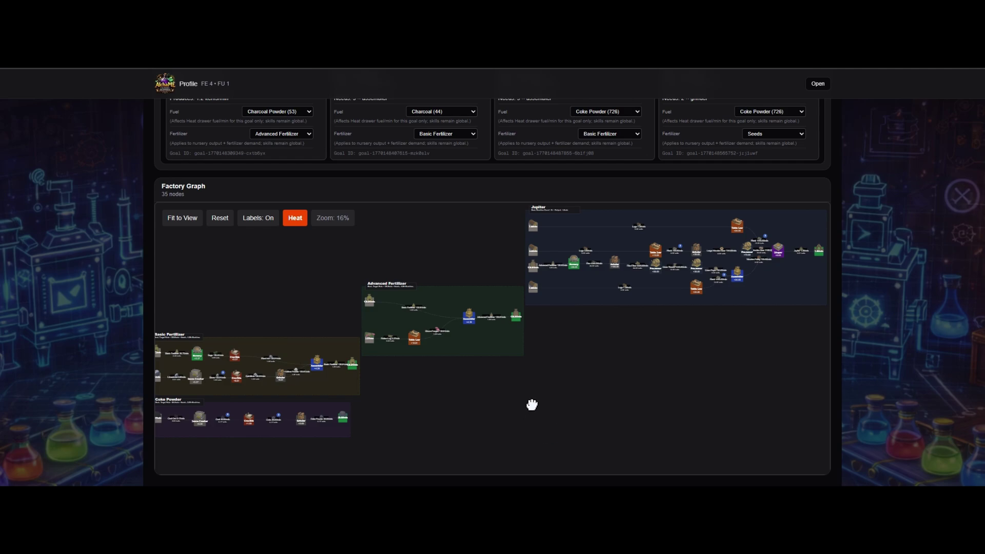
drag(532, 406, 555, 400)
click(182, 218)
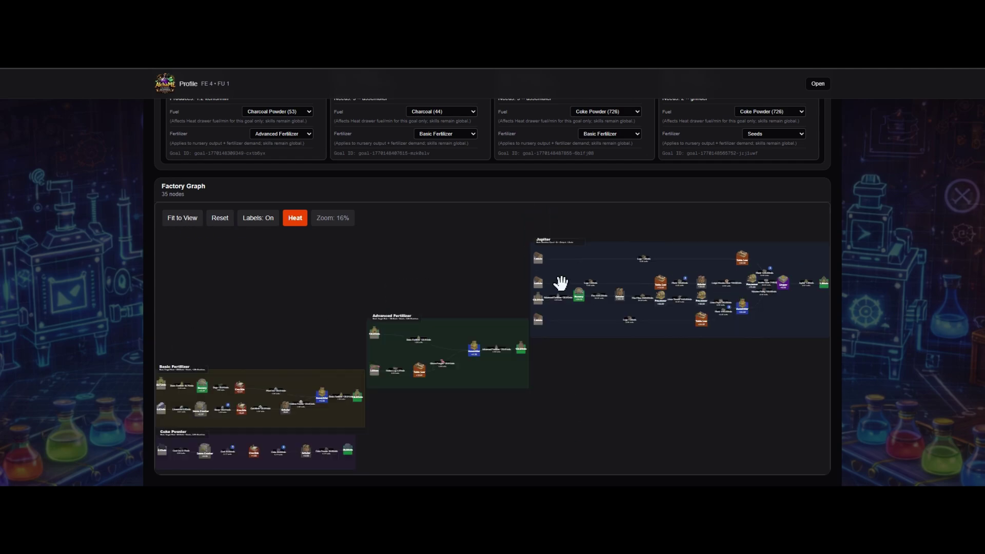
scroll(895, 234, up, 4)
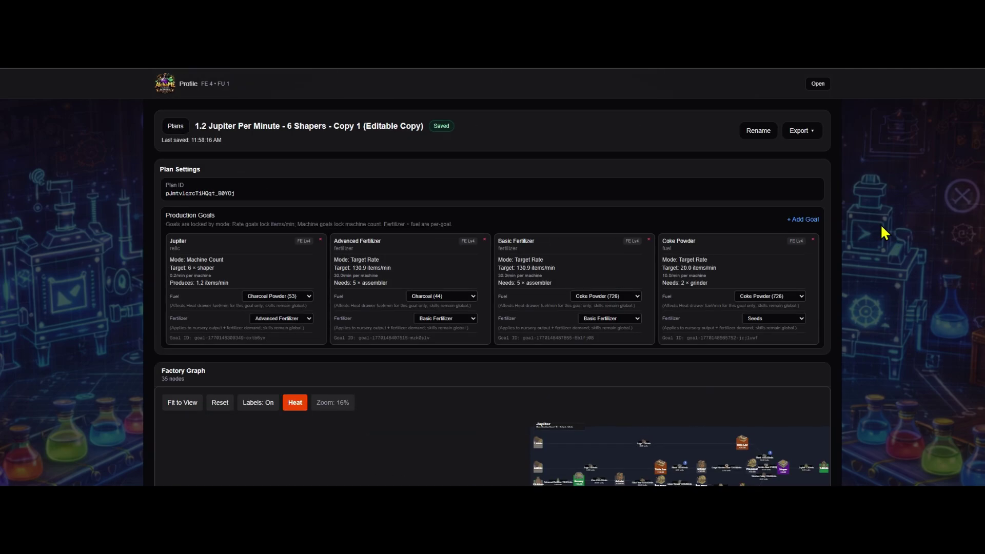
scroll(880, 224, down, 4)
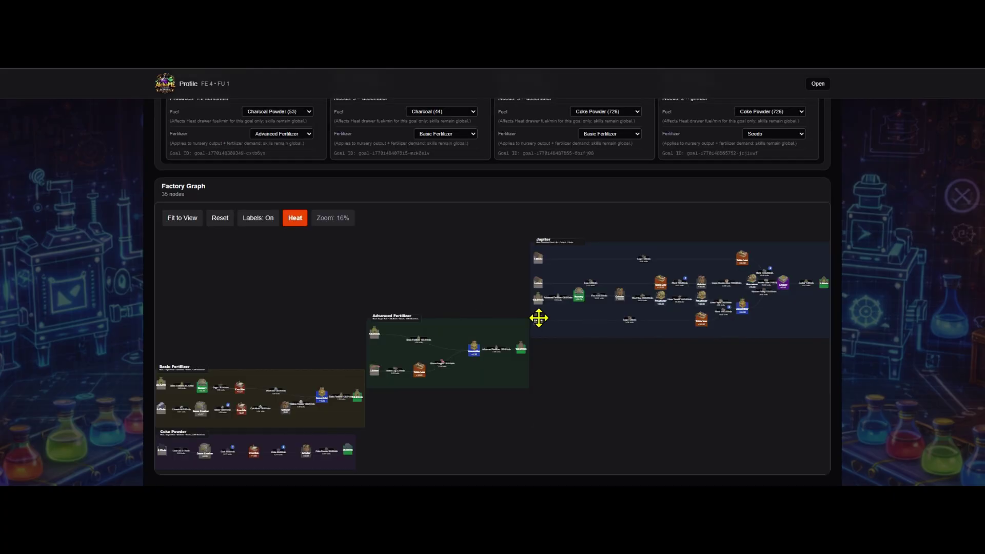